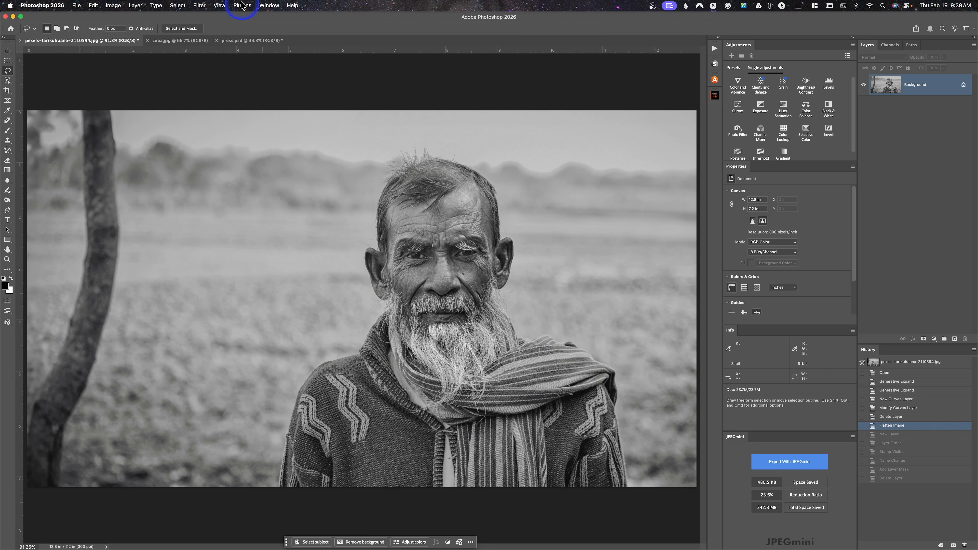
Check the Nik Collection plug-ins and open the portrait in Nik 8 Analog Efex
left_click(241, 5)
mouse_move(257, 46)
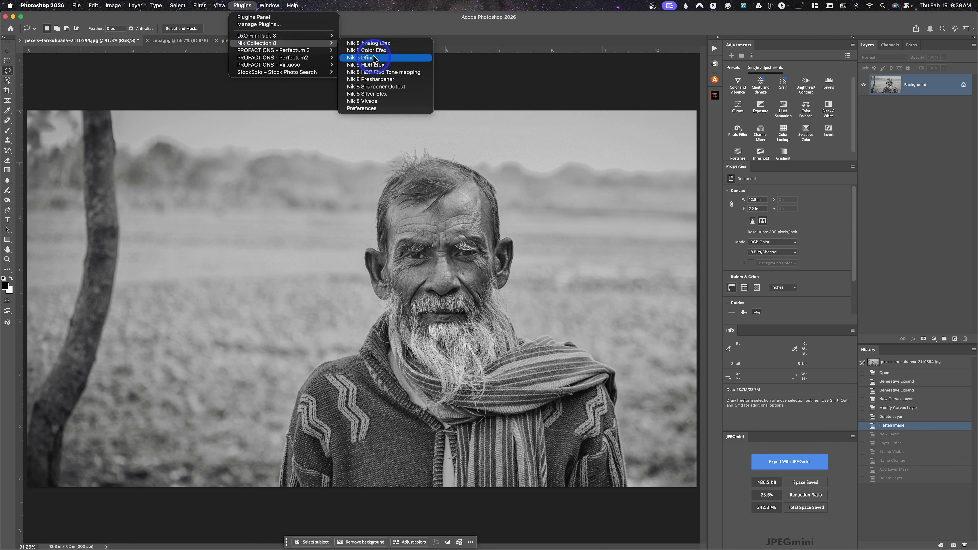
left_click(527, 87)
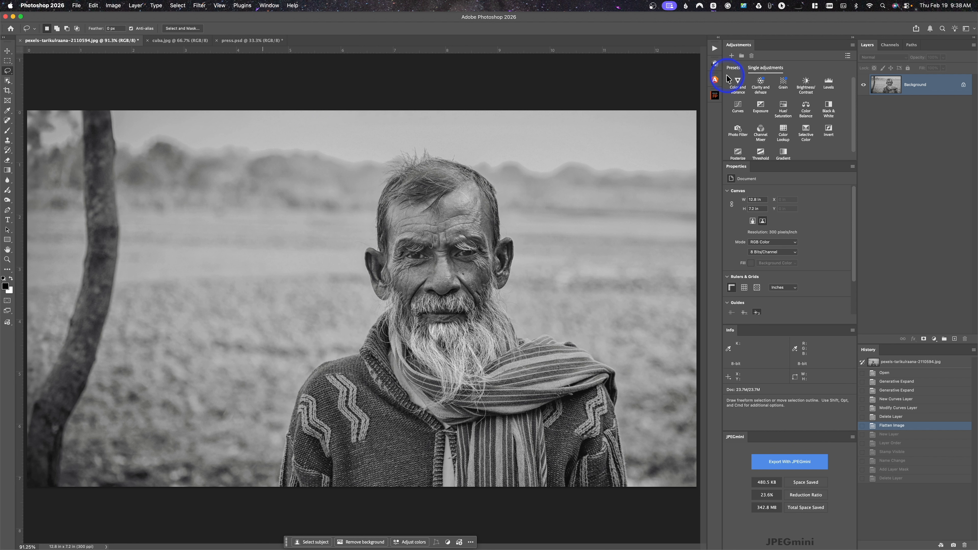
left_click(714, 81)
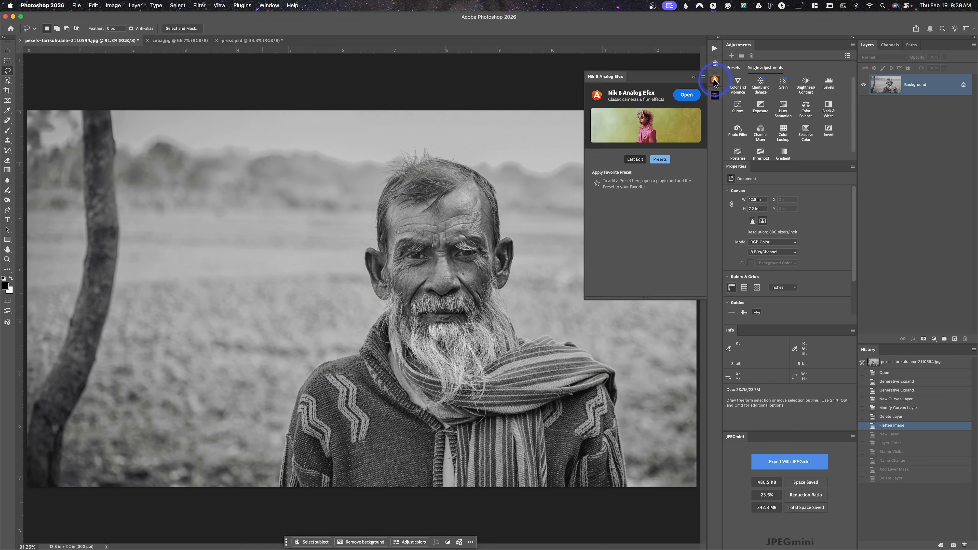
left_click(678, 96)
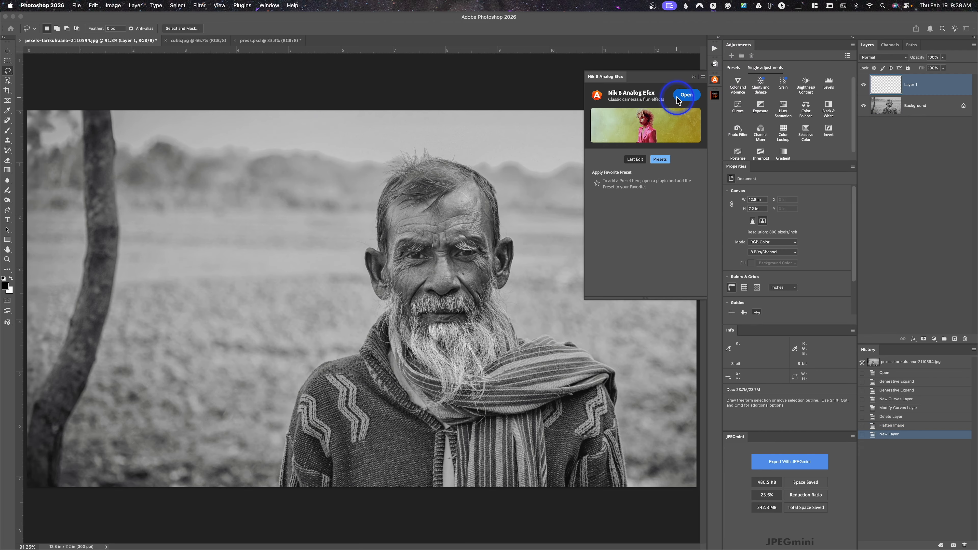
left_click(629, 160)
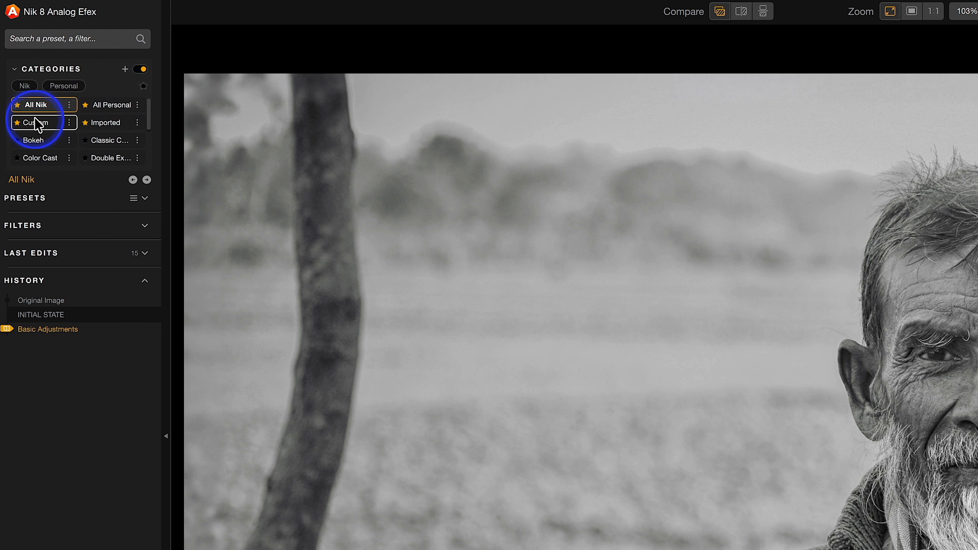
Look through the Analog Efex categories, presets, filters, last edits and history
left_click(139, 69)
left_click(140, 70)
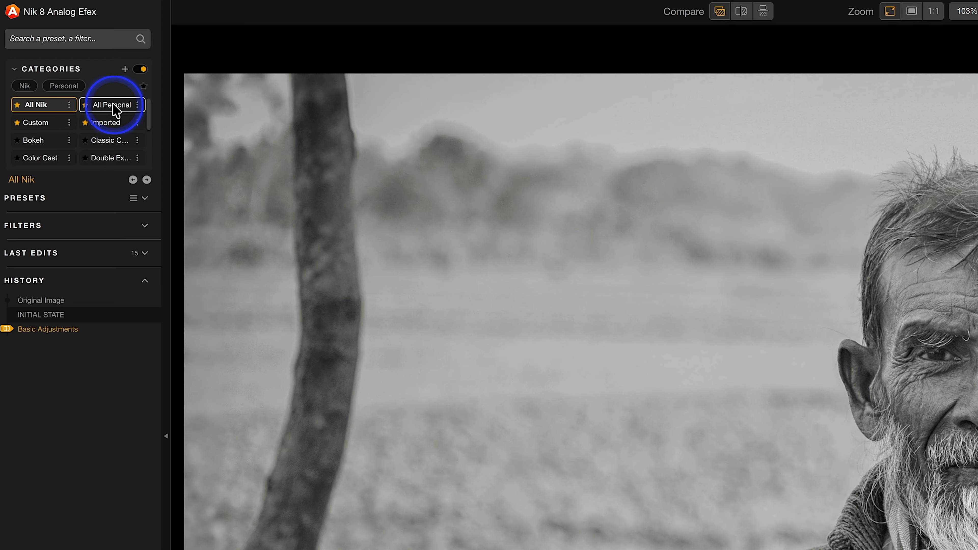
left_click(141, 199)
left_click(93, 307)
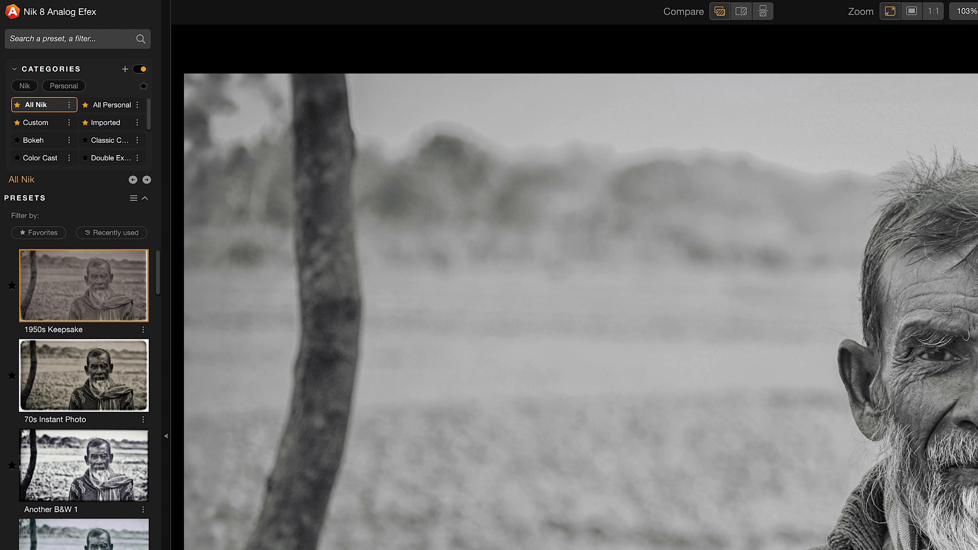
left_click(145, 198)
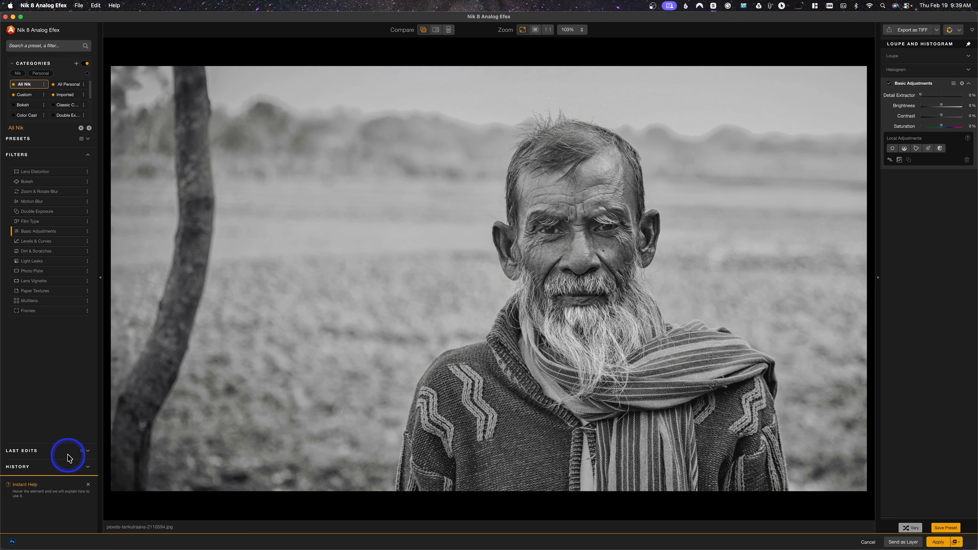
left_click(89, 451)
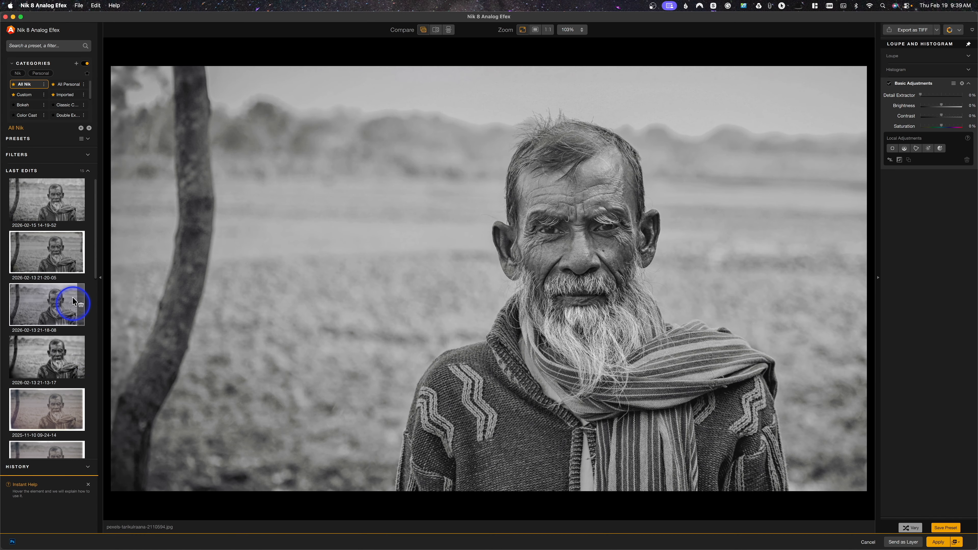
left_click(86, 467)
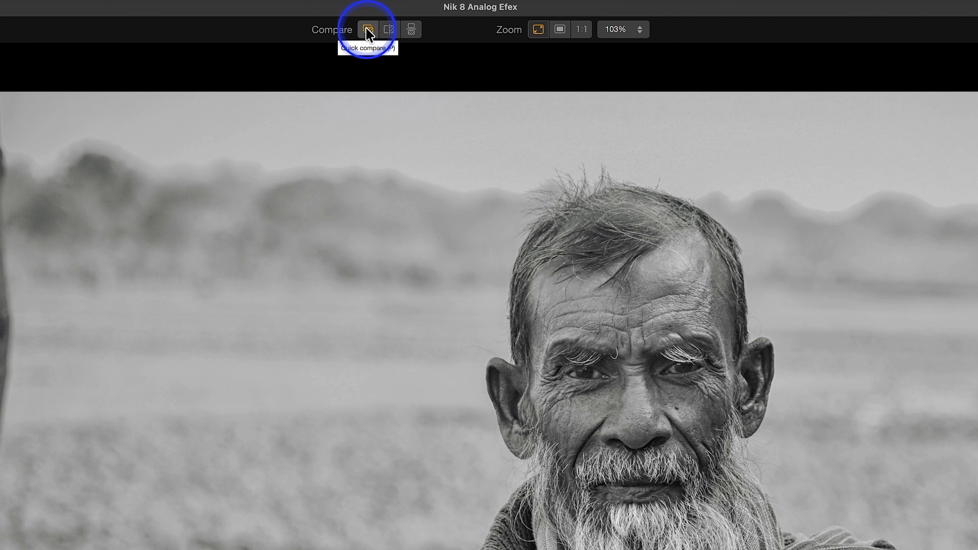
Try the split comparison, return to quick compare, and set the preview zoom to 100%
left_click(385, 28)
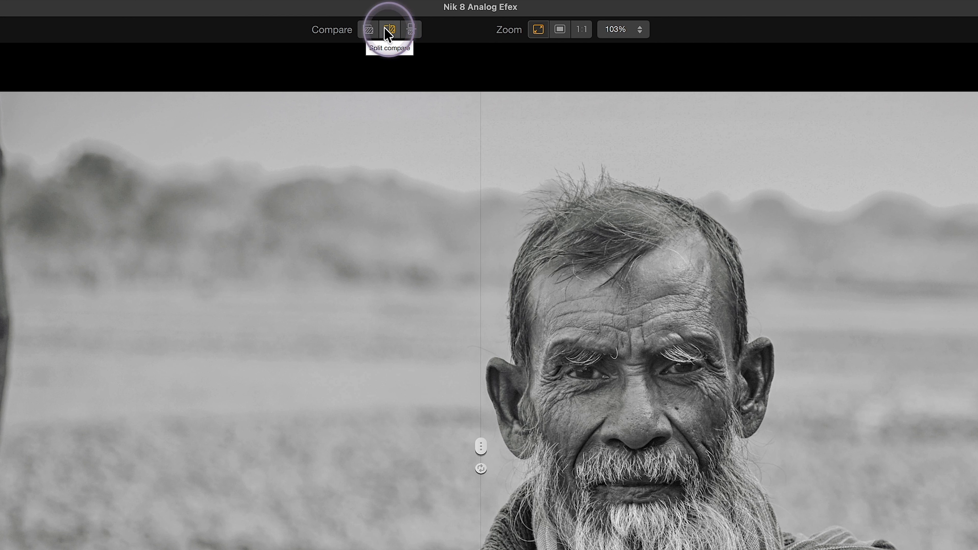
left_click(368, 28)
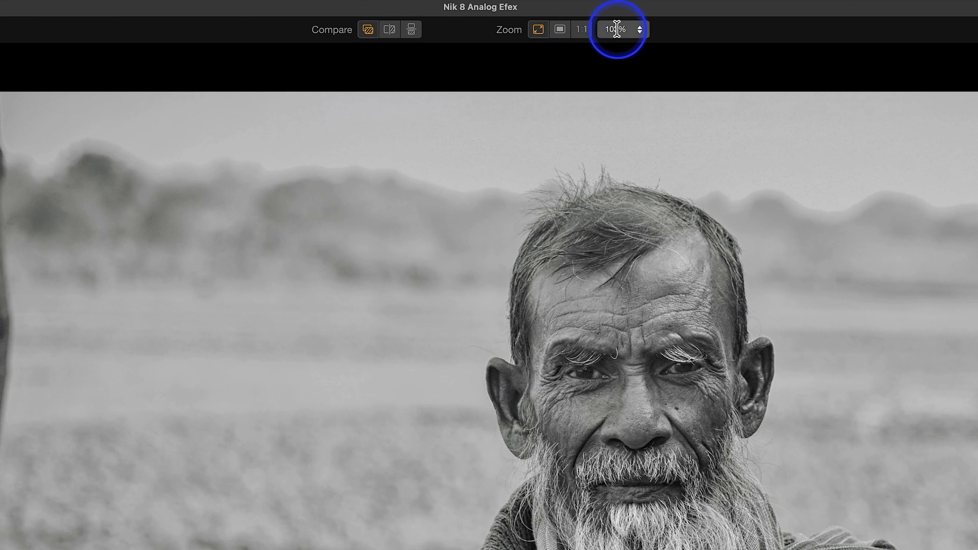
left_click(639, 30)
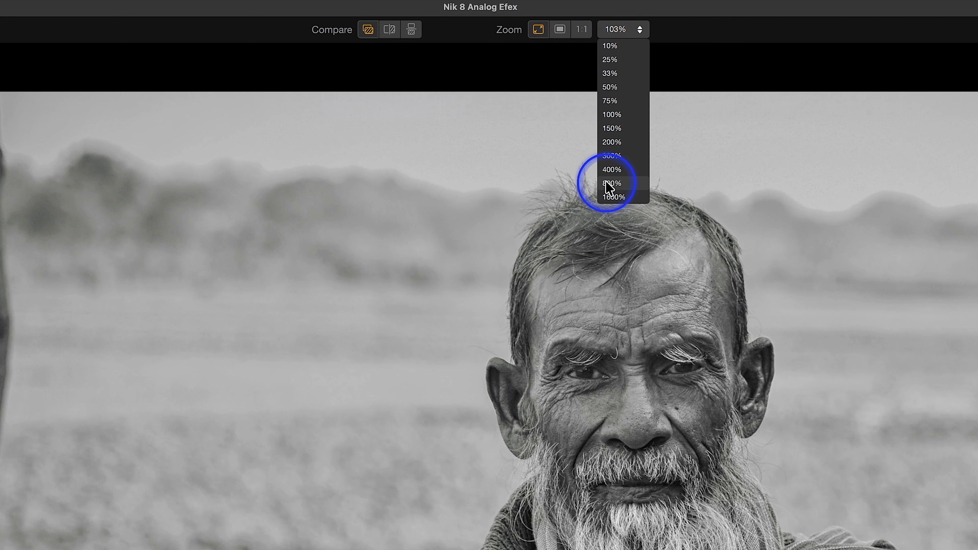
left_click(611, 109)
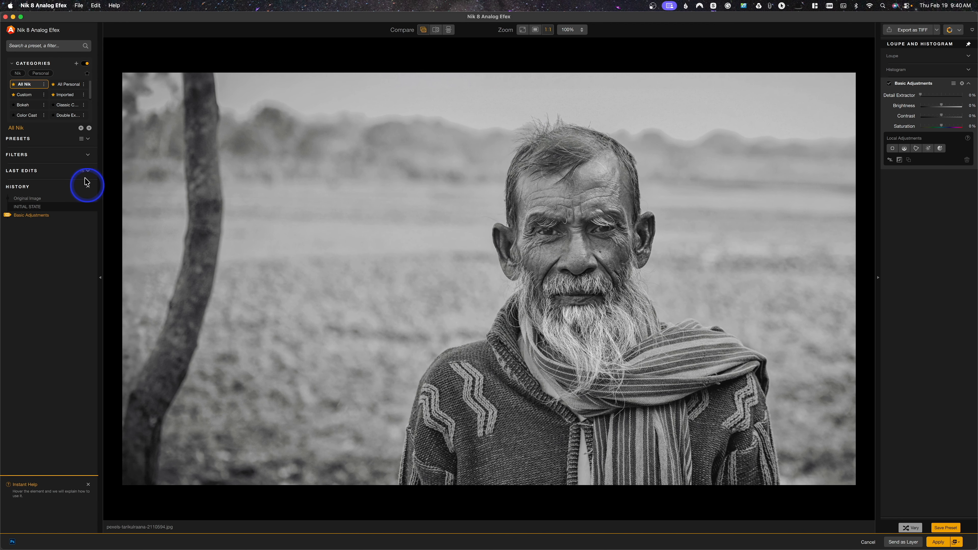
Look at the filter list and add the Lens Distortion filter to the portrait
left_click(88, 154)
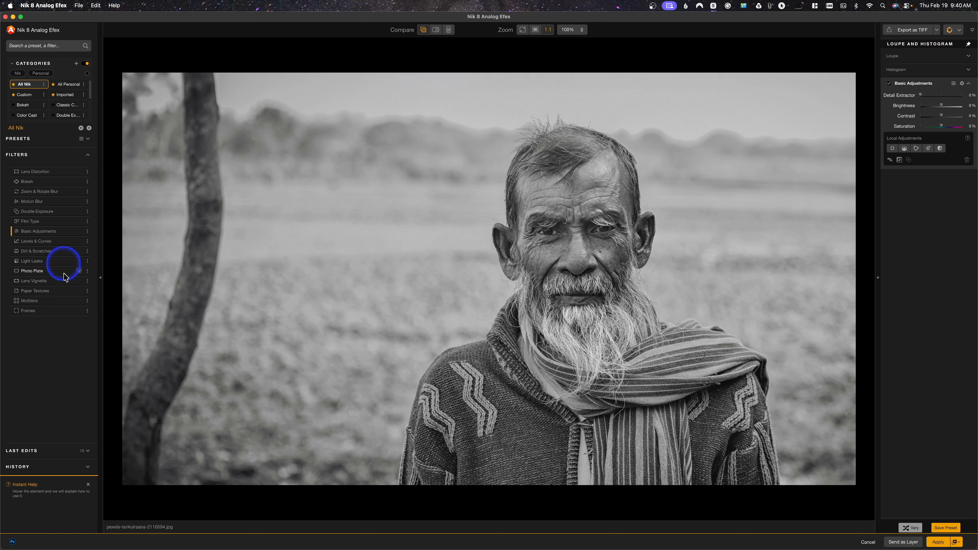
left_click(88, 172)
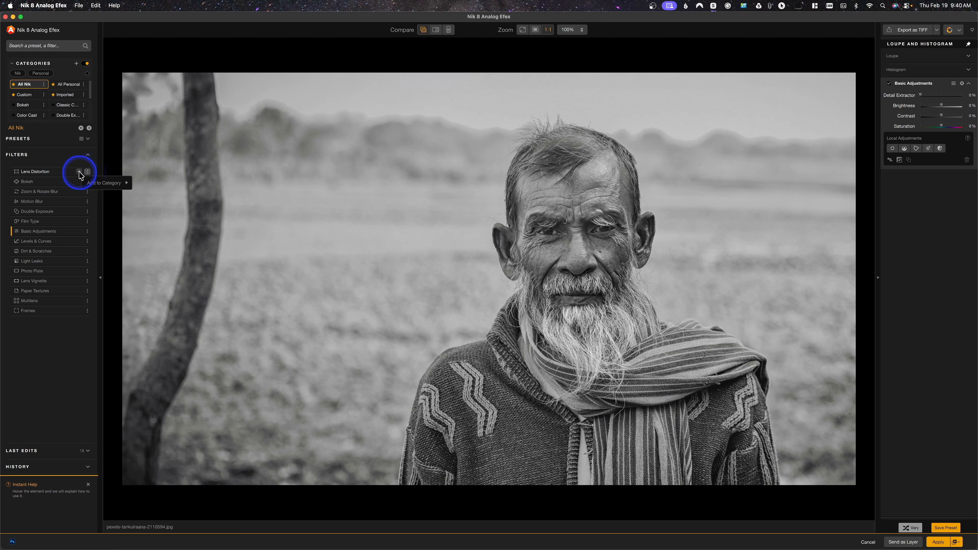
left_click(79, 172)
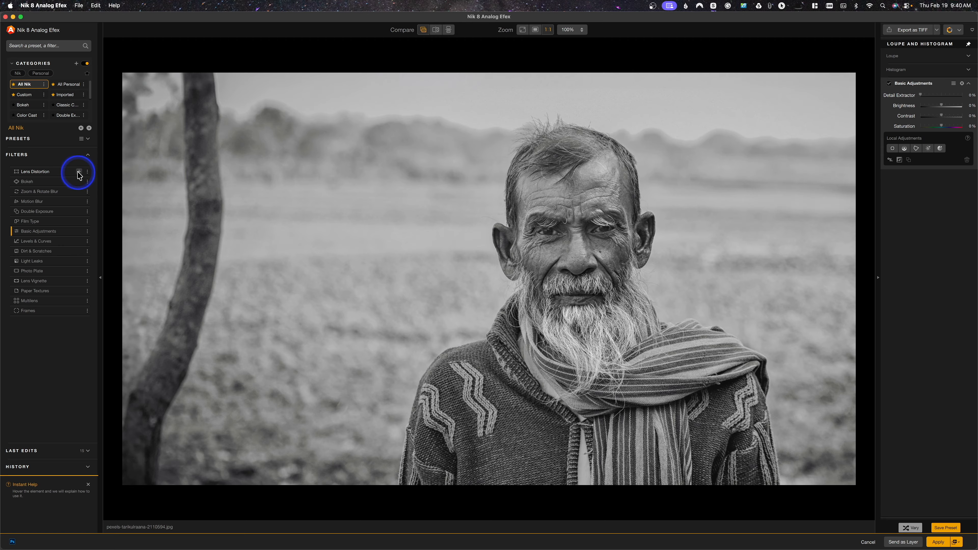
left_click(79, 174)
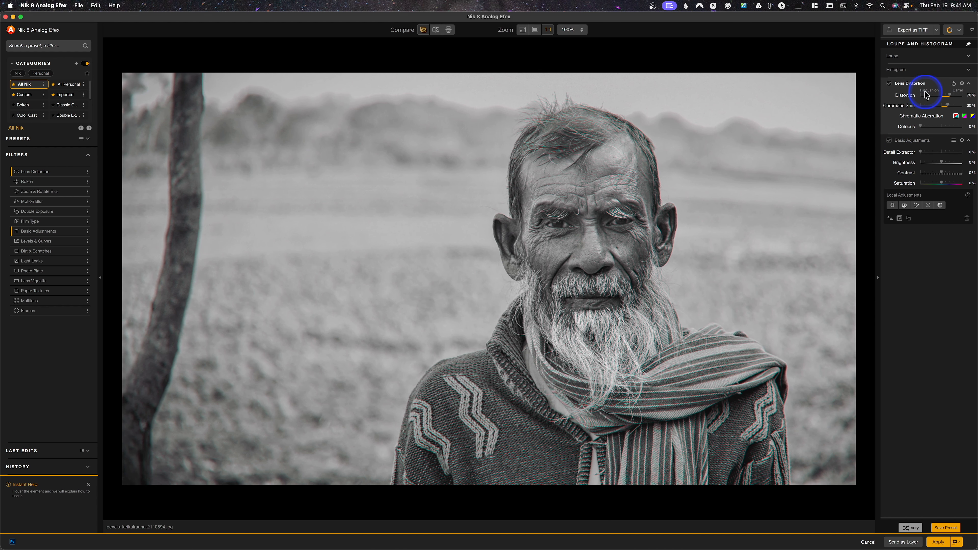
Try pincushion and barrel settings in Lens Distortion, ending at 43% distortion and -100% chromatic shift
mouse_move(910, 89)
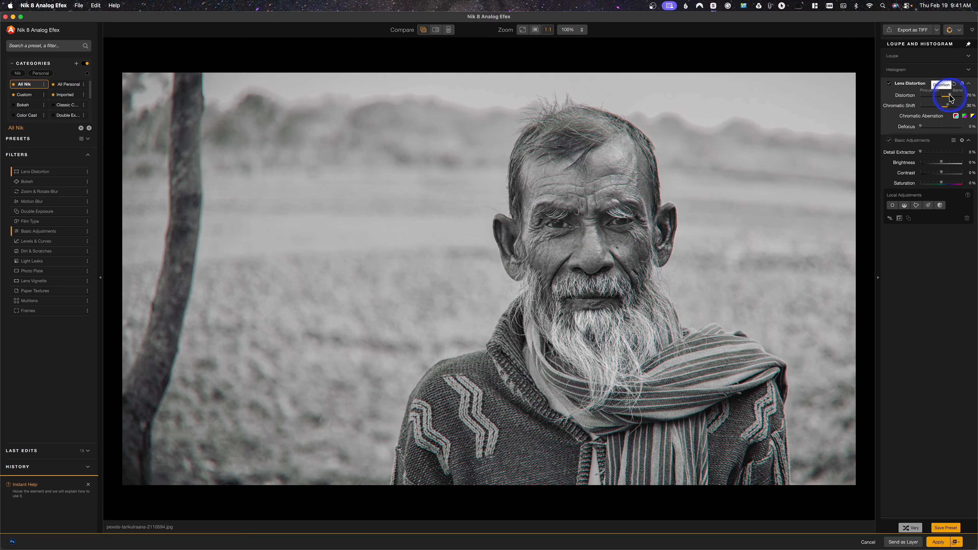
left_click_drag(950, 97, 925, 103)
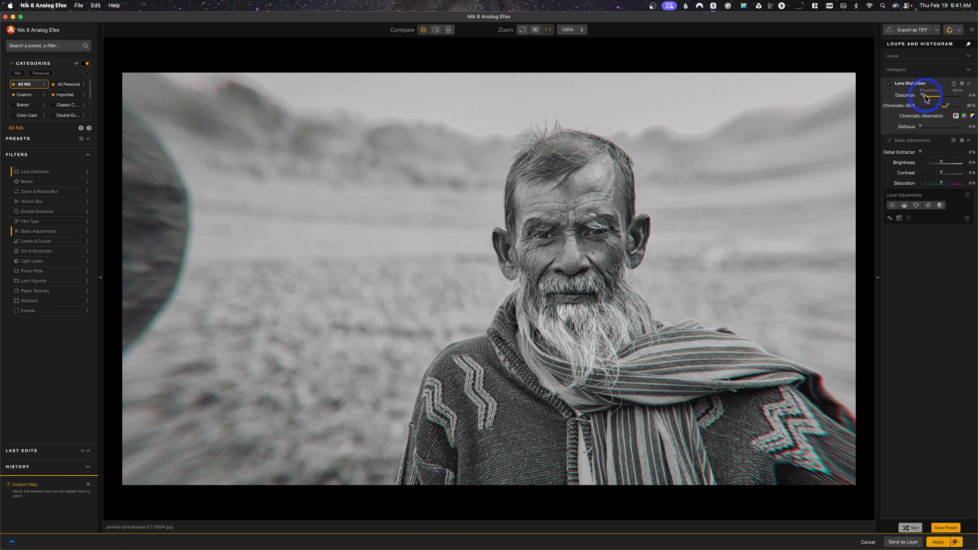
left_click_drag(923, 95, 952, 98)
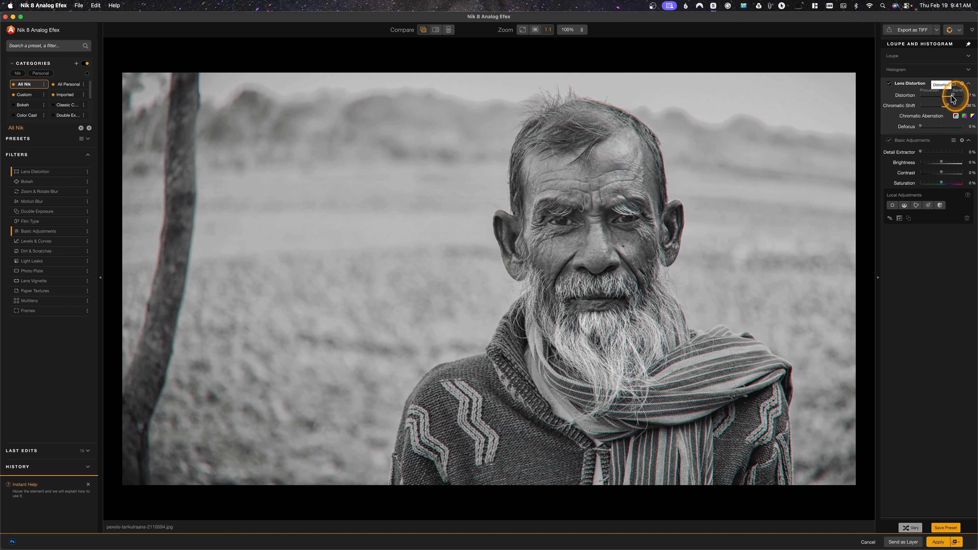
left_click_drag(952, 99, 920, 108)
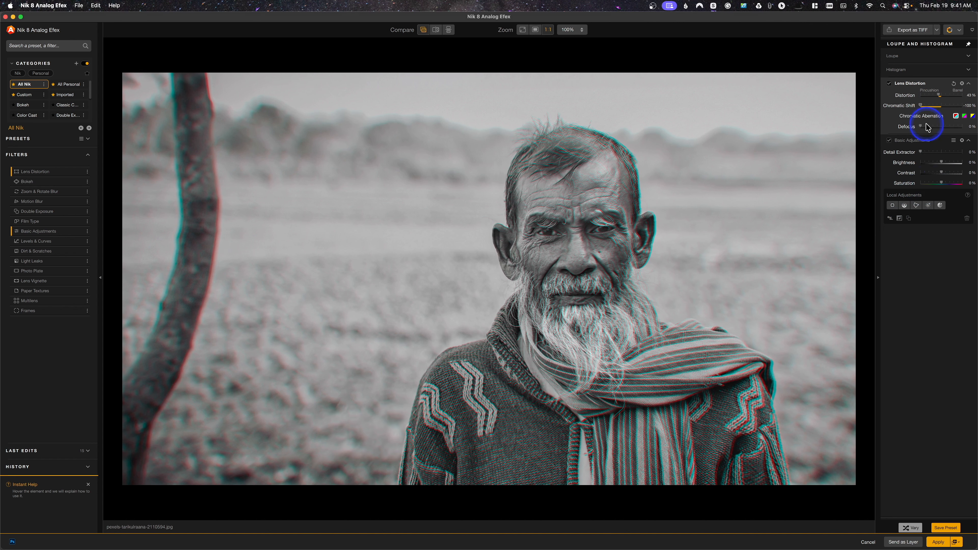
Try Lens Distortion with 19% defocus and the blue-yellow and green-magenta chromatic aberrations, and remove the filter
left_click_drag(921, 126, 926, 129)
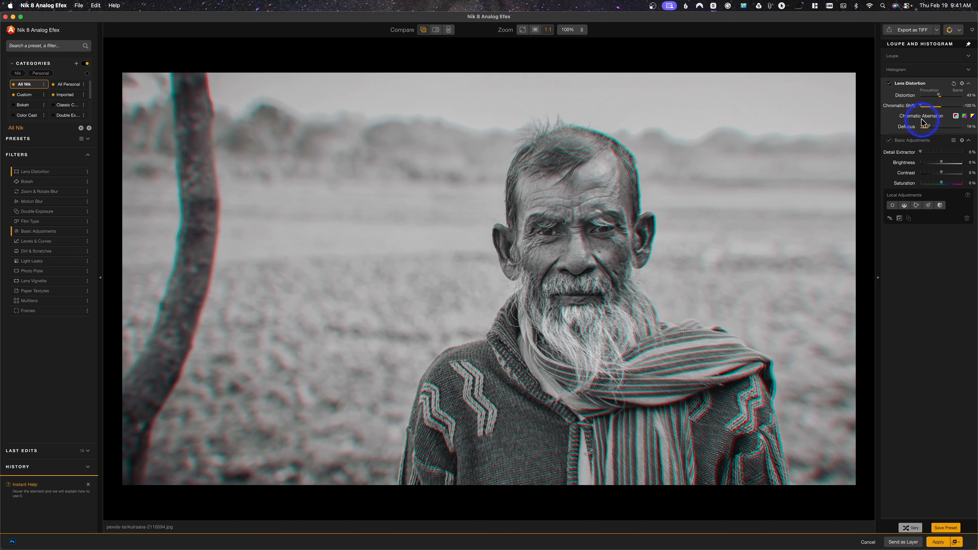
left_click(973, 116)
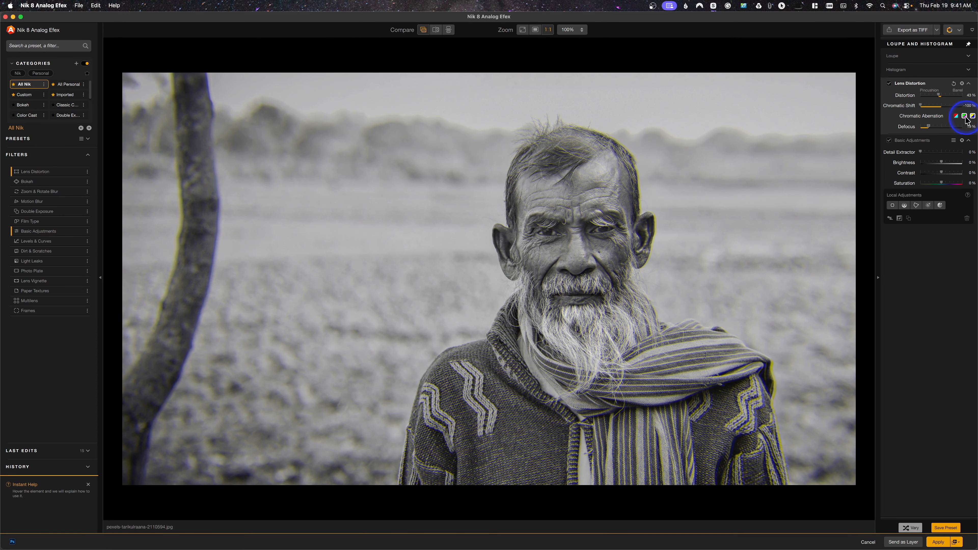
left_click(964, 116)
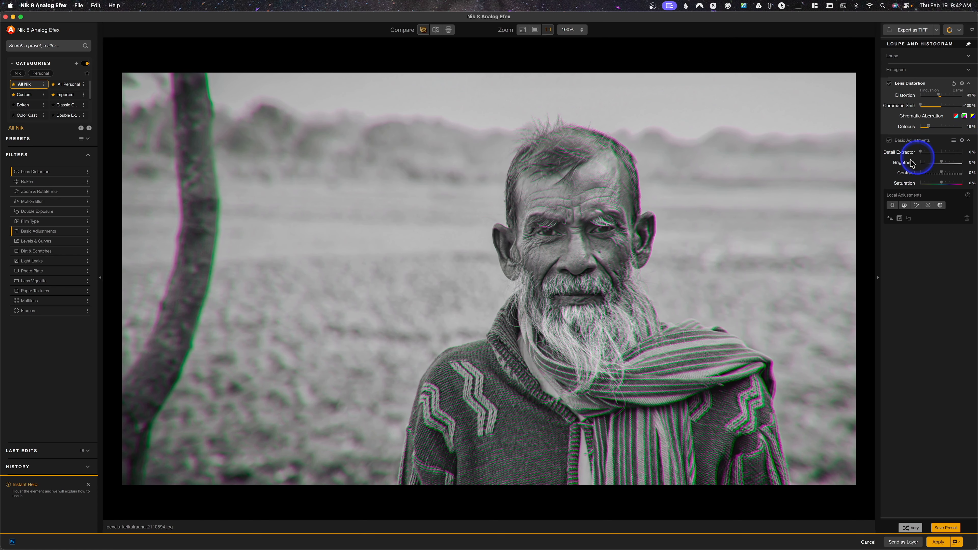
left_click(962, 84)
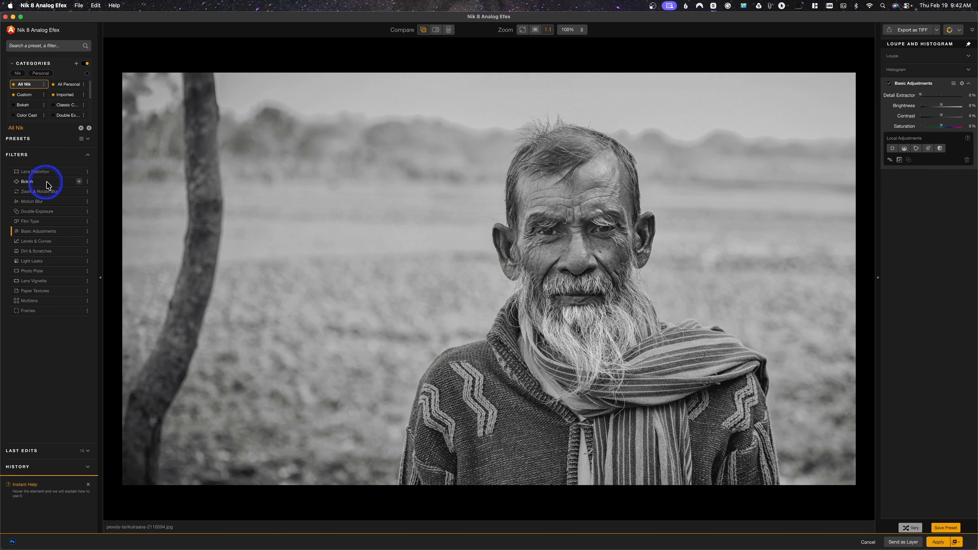
Add the Bokeh filter and reshape its focus area into a tall oval centred on the man's face
mouse_move(75, 185)
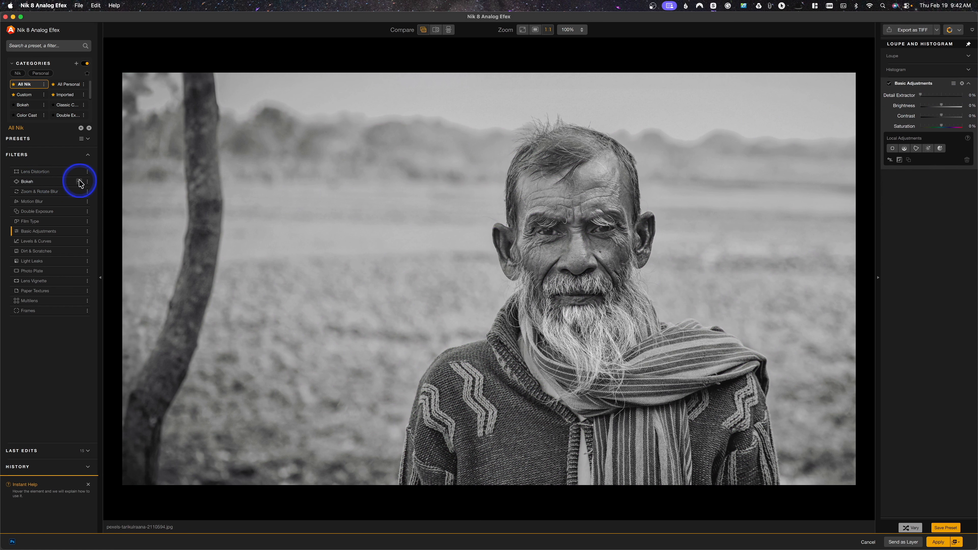
left_click(78, 183)
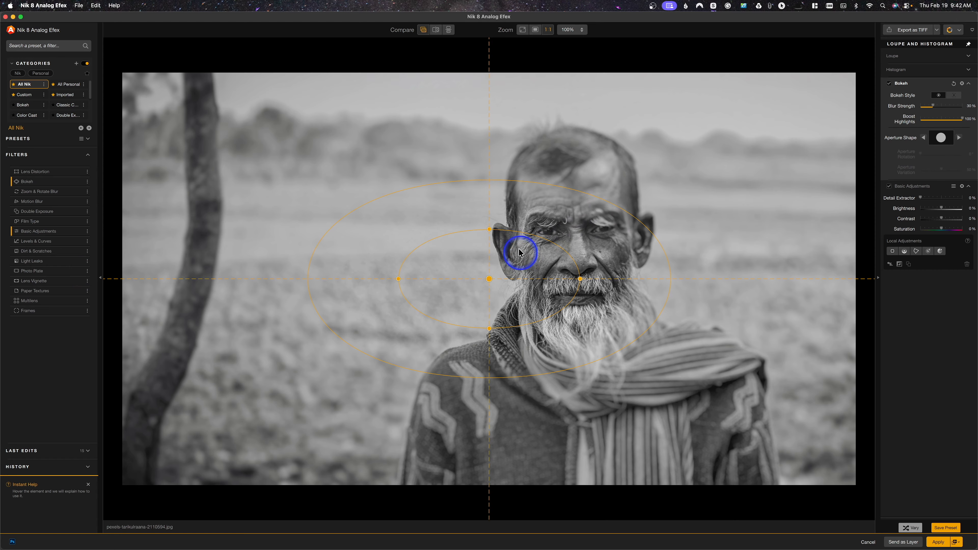
left_click_drag(526, 233, 560, 284)
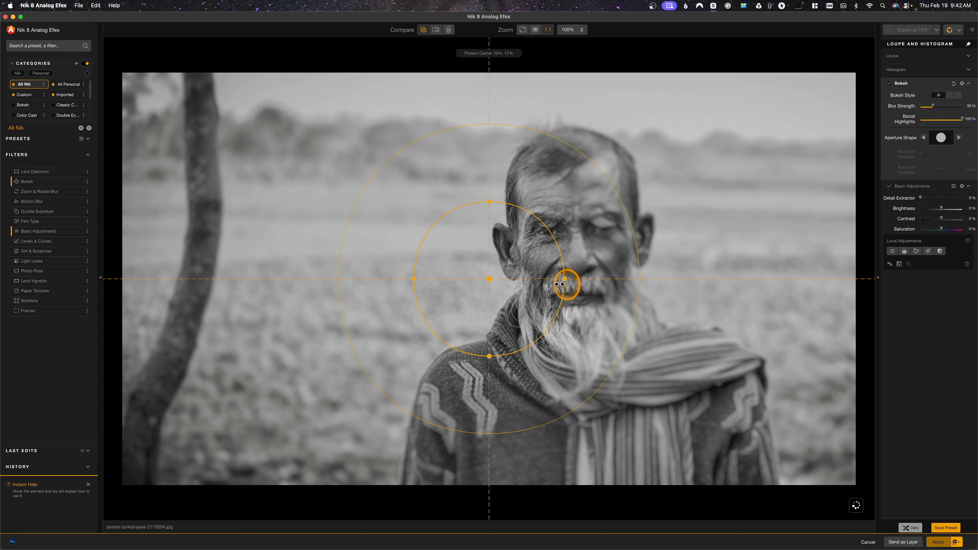
left_click_drag(489, 203, 489, 179)
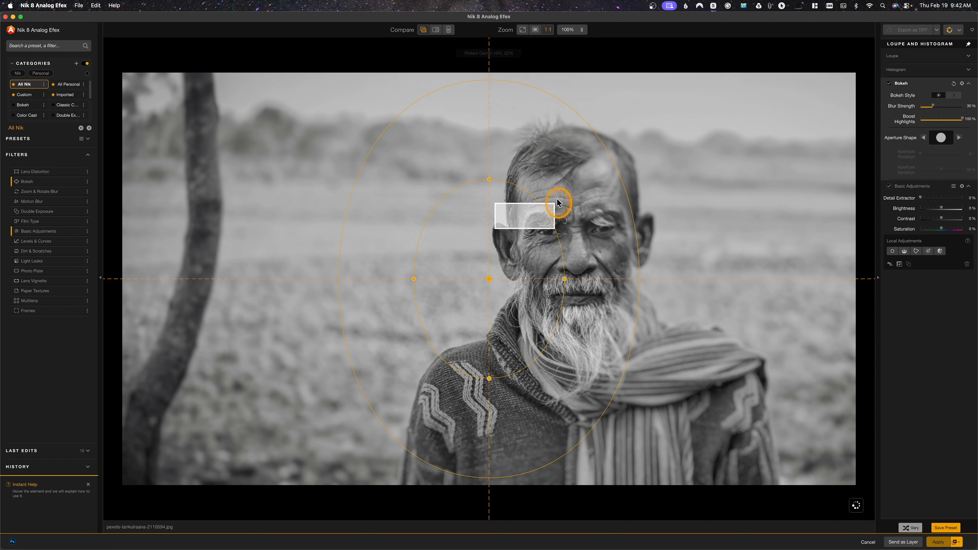
left_click_drag(490, 278, 570, 230)
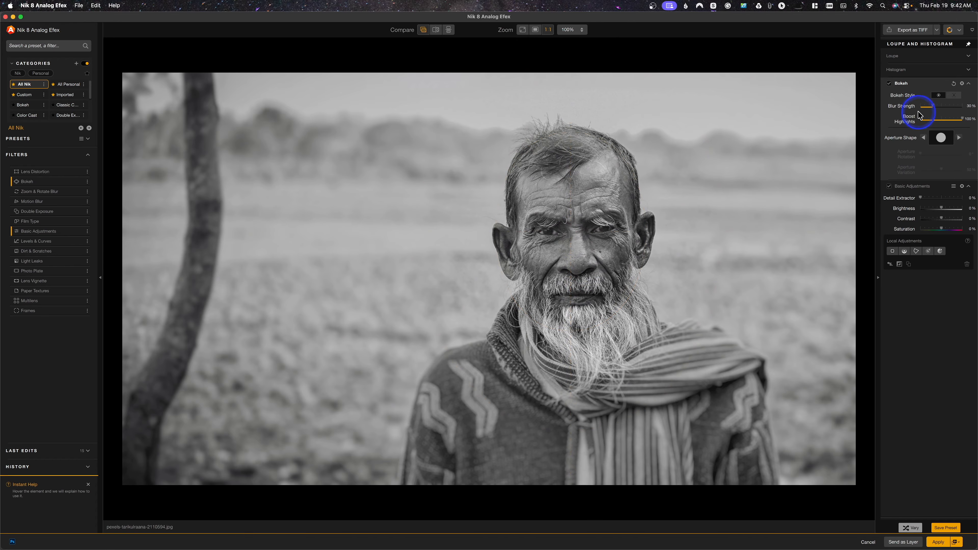
Set the Bokeh blur strength to 44% and extend the focus oval vertically to cover the man's hair and beard
left_click_drag(933, 106, 940, 108)
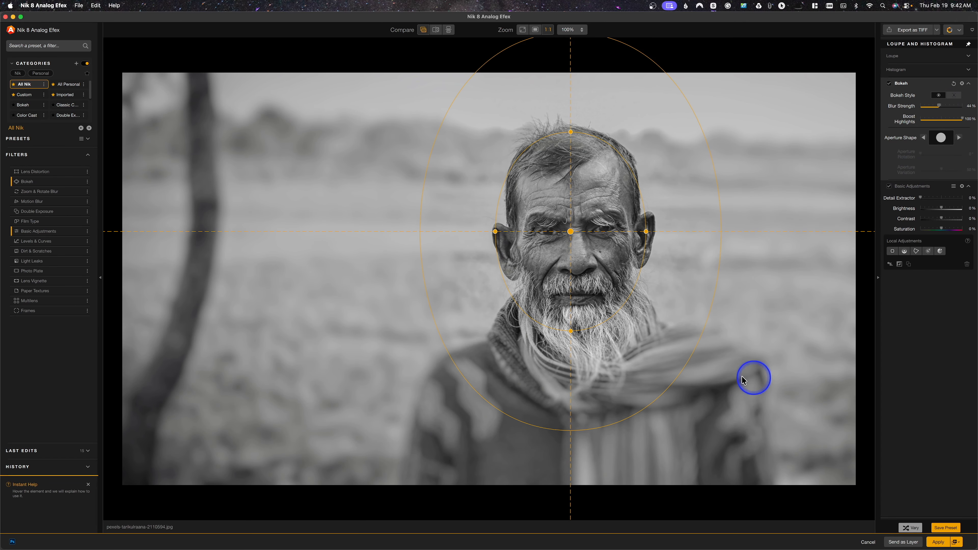
left_click_drag(571, 333, 575, 353)
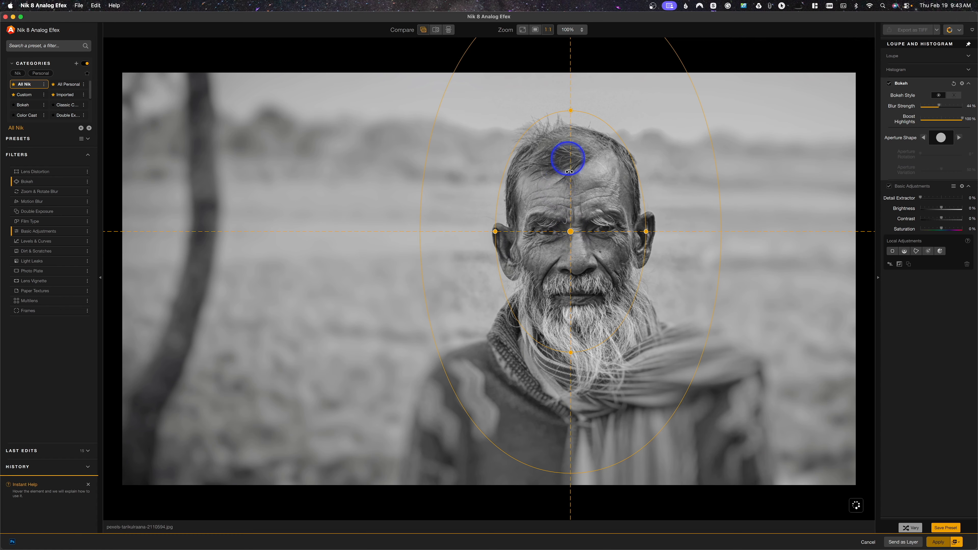
left_click_drag(570, 111, 570, 117)
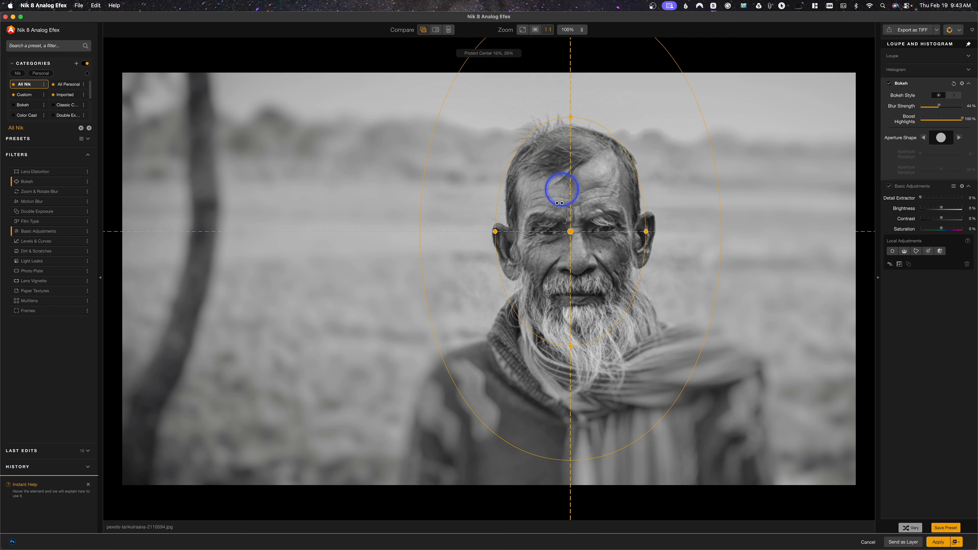
left_click_drag(572, 232, 573, 237)
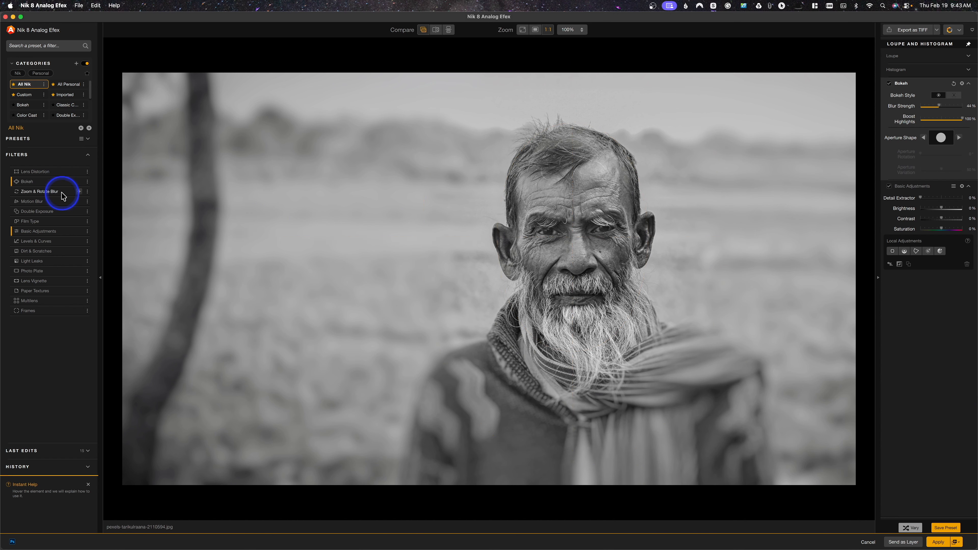
Try the Zoom & Rotate Blur filter on the portrait
left_click(79, 193)
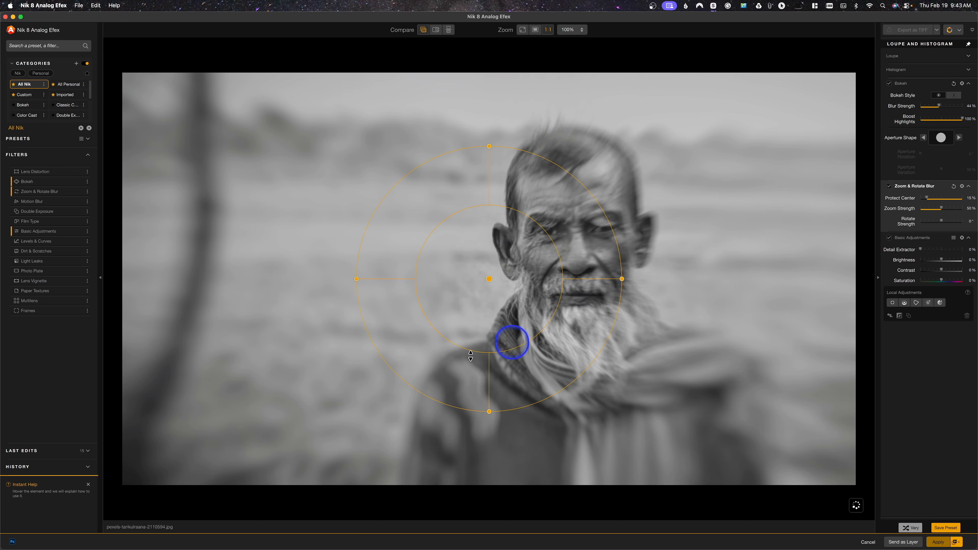
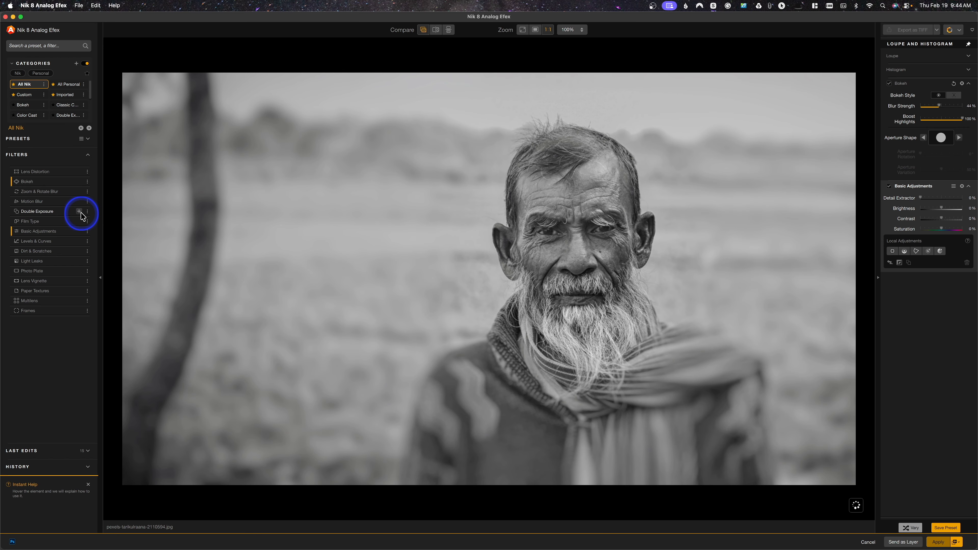
Add the Double Exposure filter, expand its advanced adjustments, and load the pexels-mohame…36041899.jpg photo from Downloads as Image 2
left_click(79, 211)
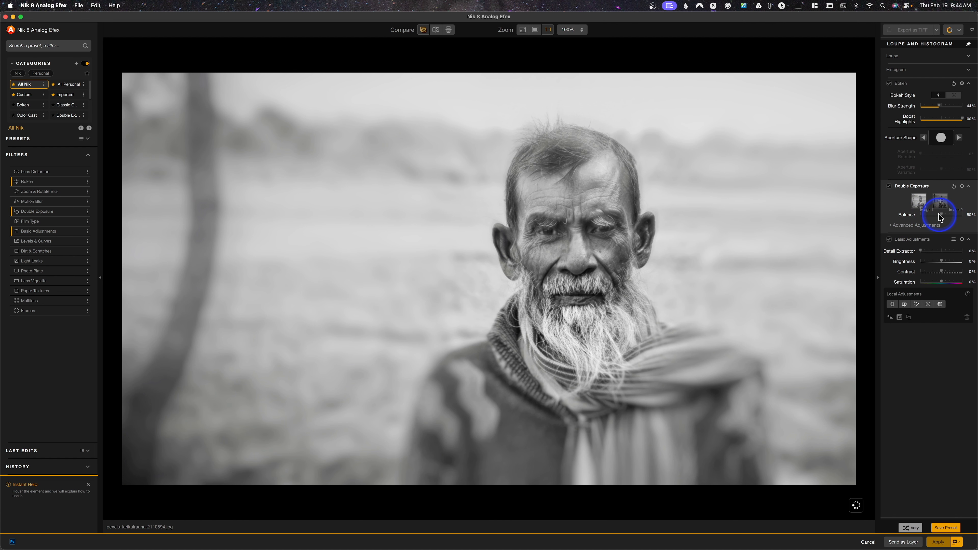
left_click(890, 225)
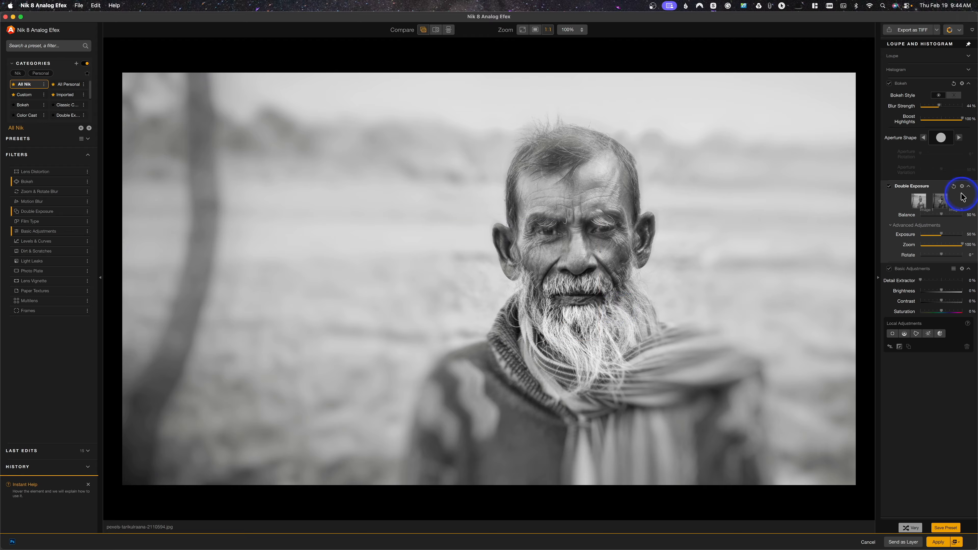
left_click(939, 210)
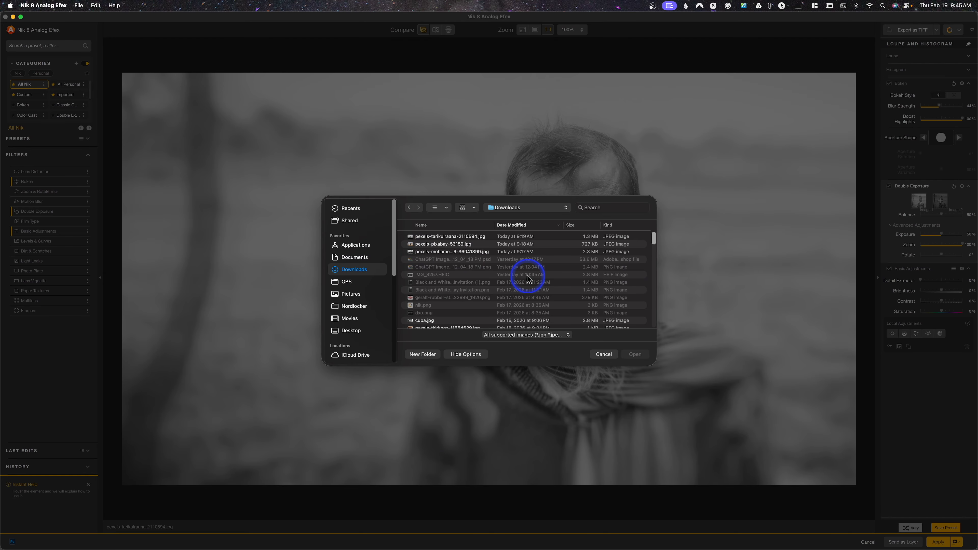
left_click(470, 251)
left_click(635, 354)
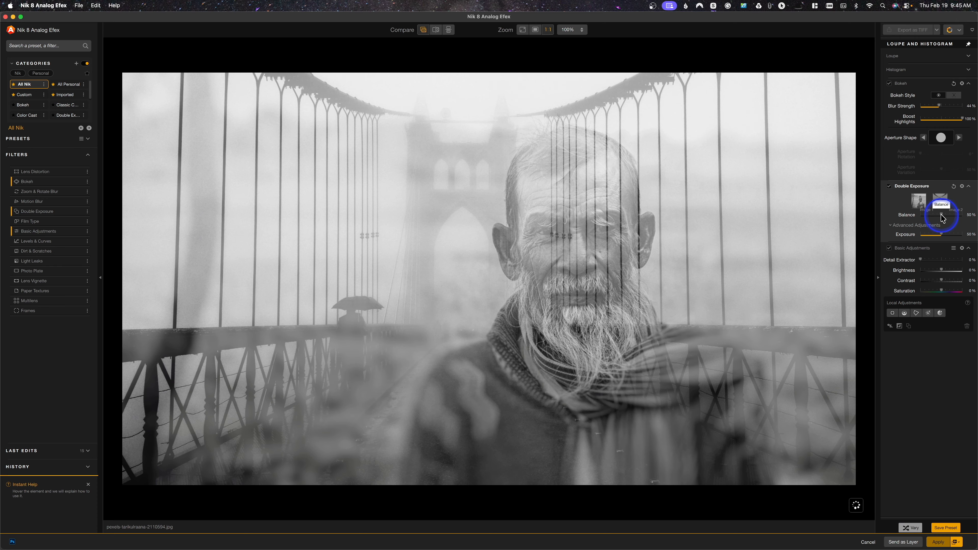
Try the Double Exposure balance at 25% and 68%, and return it to 50%
left_click_drag(942, 218, 932, 218)
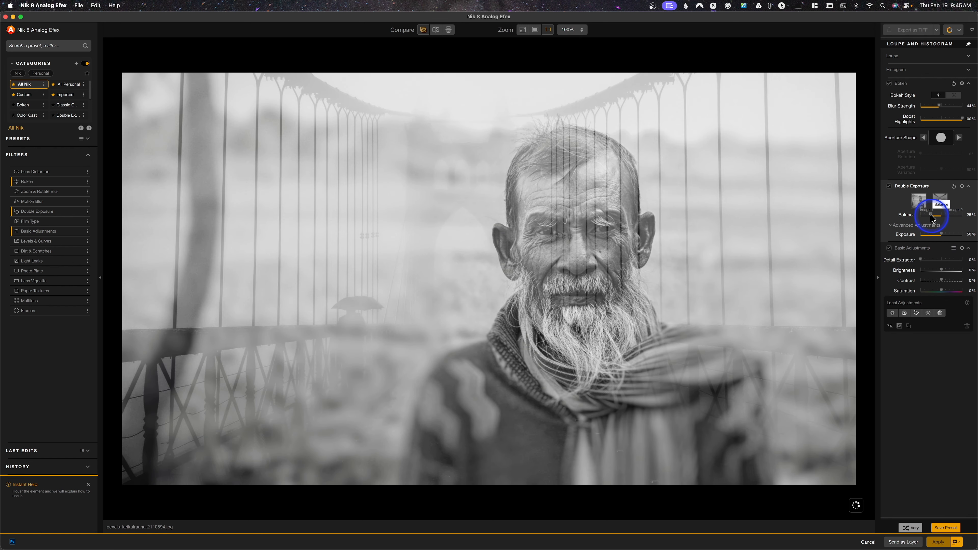
left_click_drag(931, 215, 948, 214)
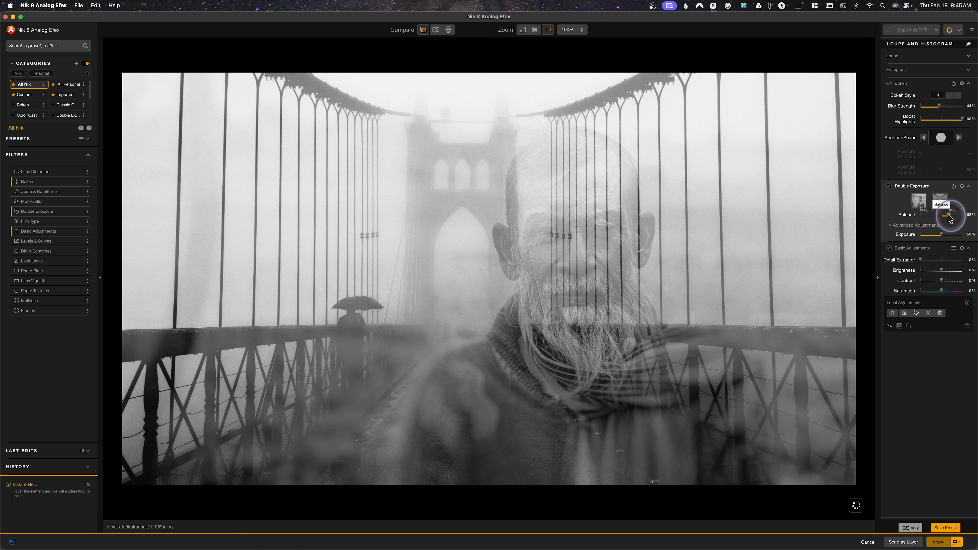
left_click_drag(949, 217, 942, 220)
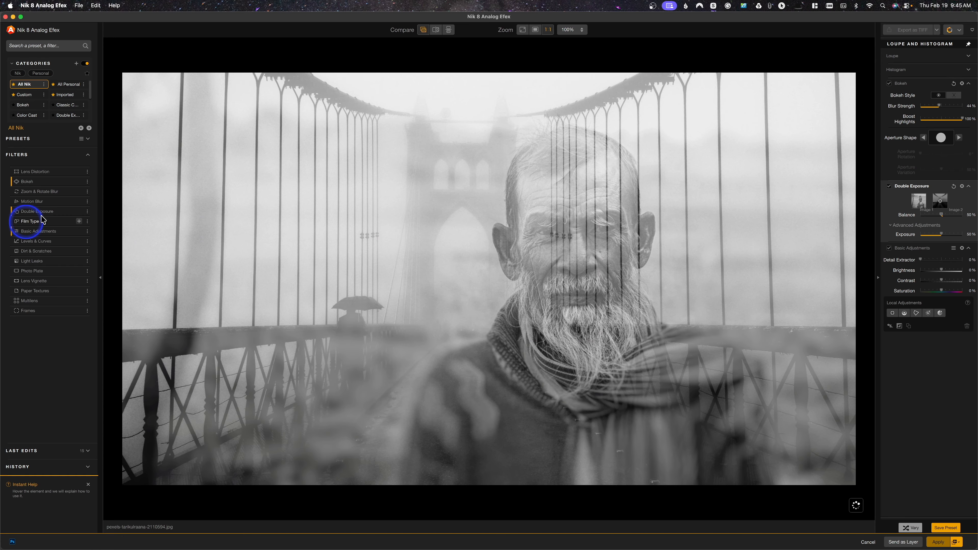
Add the Film Type filter, preview other categories and the last Warm film, and settle on the first Warm film
left_click(79, 221)
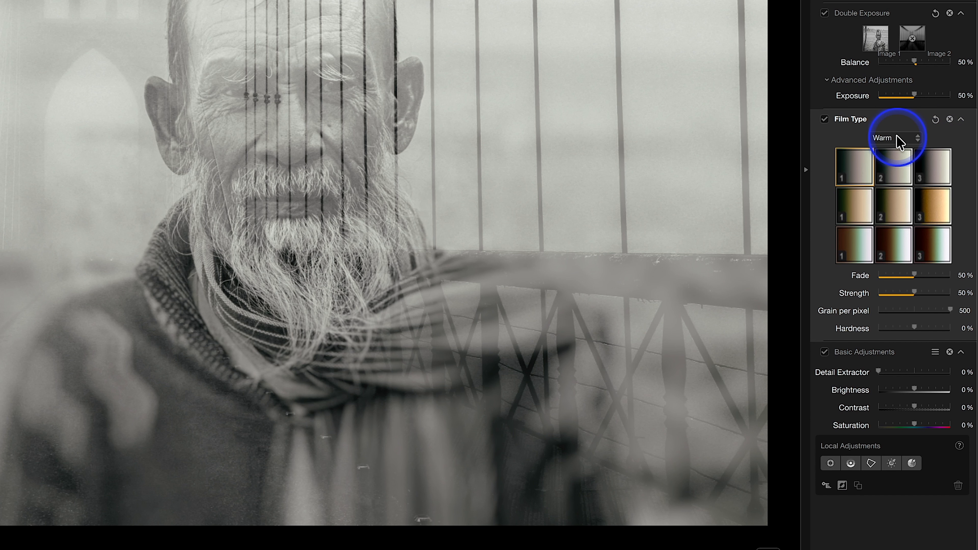
left_click(897, 139)
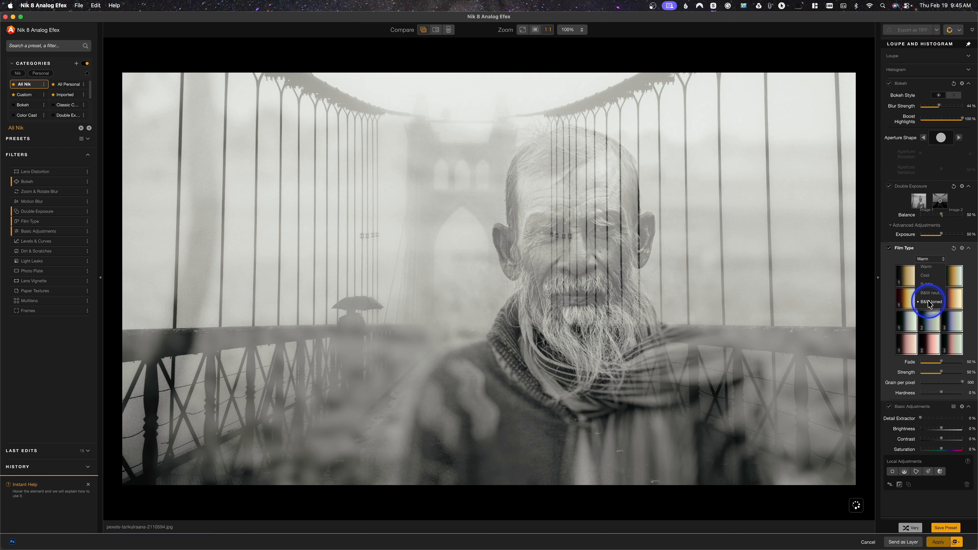
left_click(929, 302)
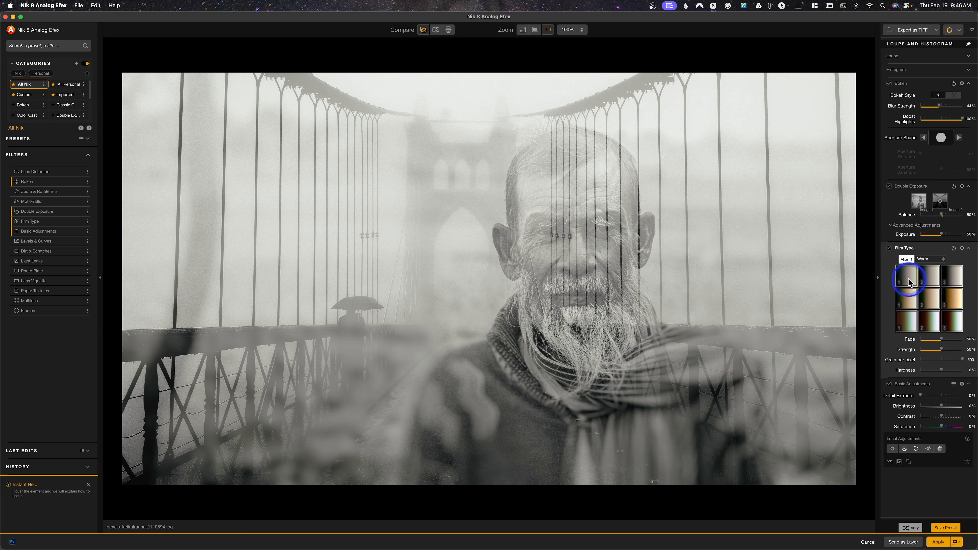
left_click(957, 319)
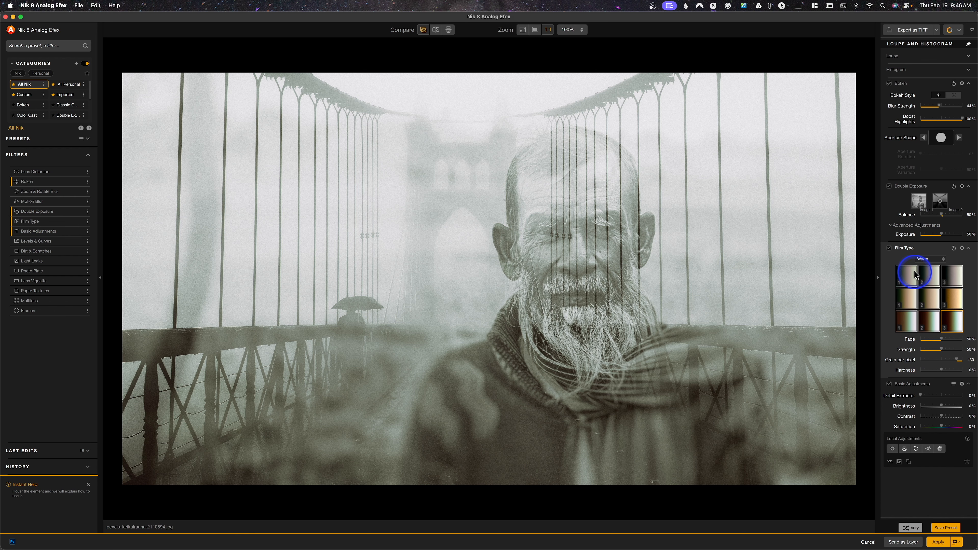
left_click(905, 280)
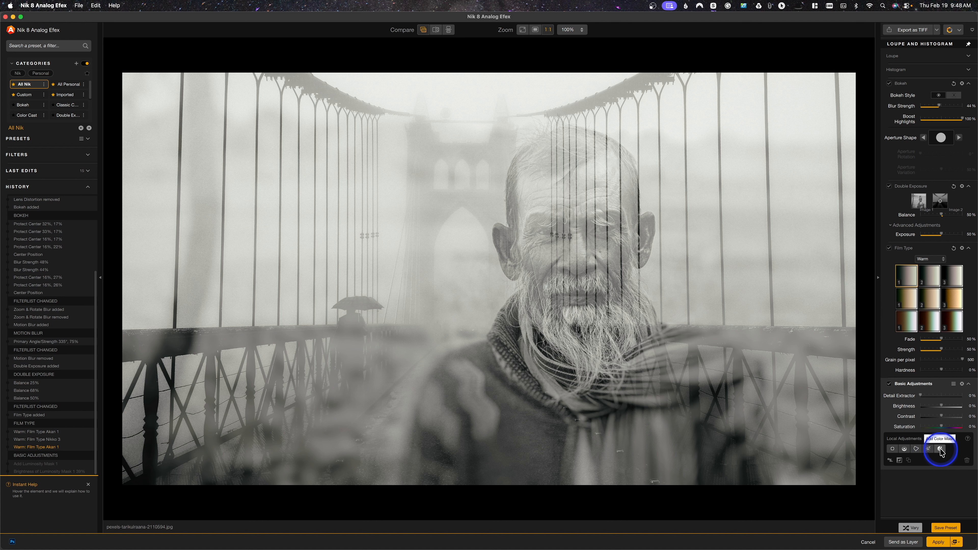
Try a luminosity mask sampled beside the beard with 42% detail extractor and 2% brightness, and revert to the history state before it
left_click(929, 452)
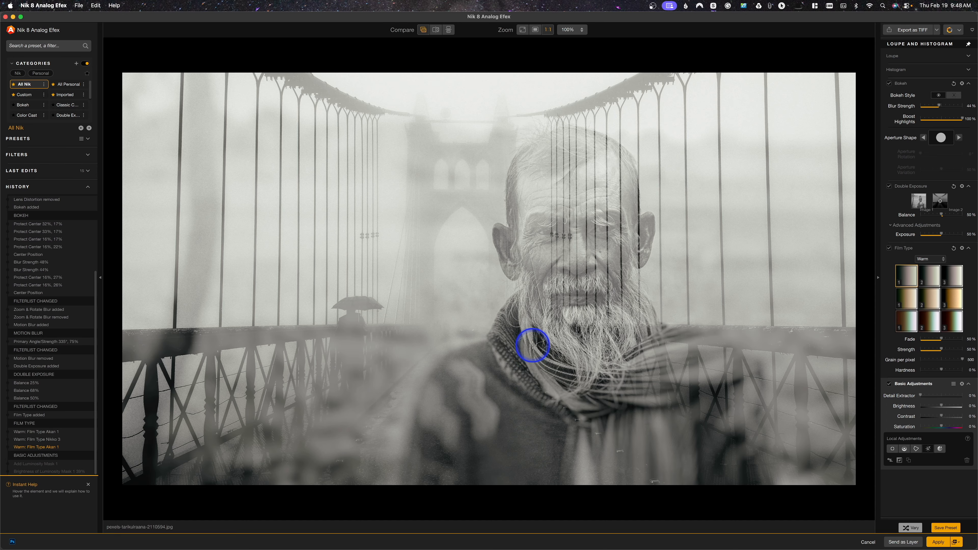
left_click(539, 340)
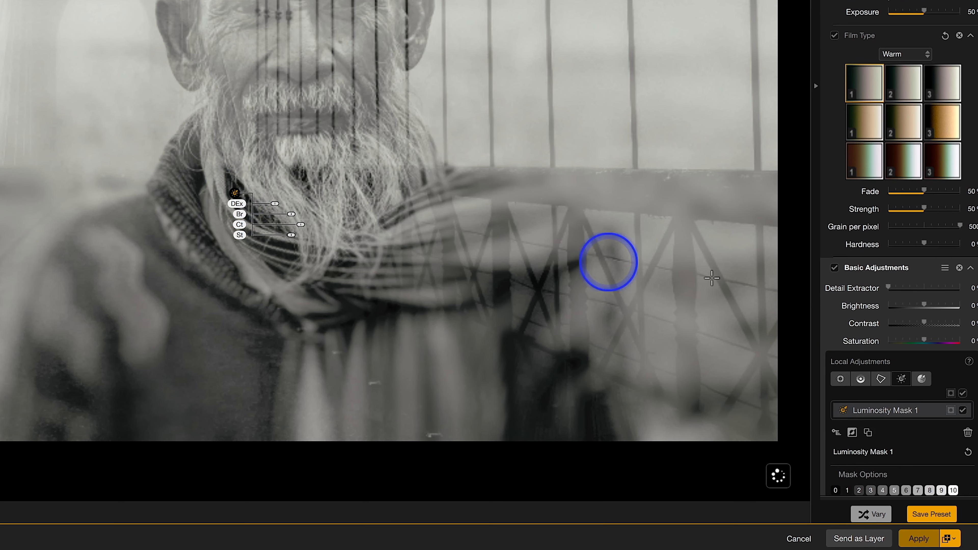
scroll(864, 331, "down", 5)
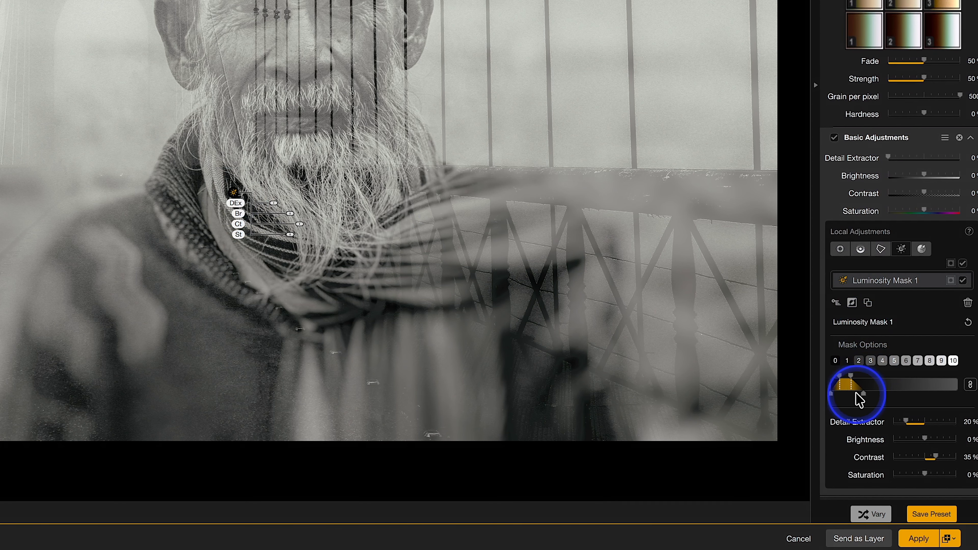
mouse_move(857, 384)
left_mouse_down()
mouse_move(841, 387)
mouse_move(880, 397)
mouse_move(847, 398)
mouse_move(864, 399)
mouse_move(859, 390)
left_mouse_up()
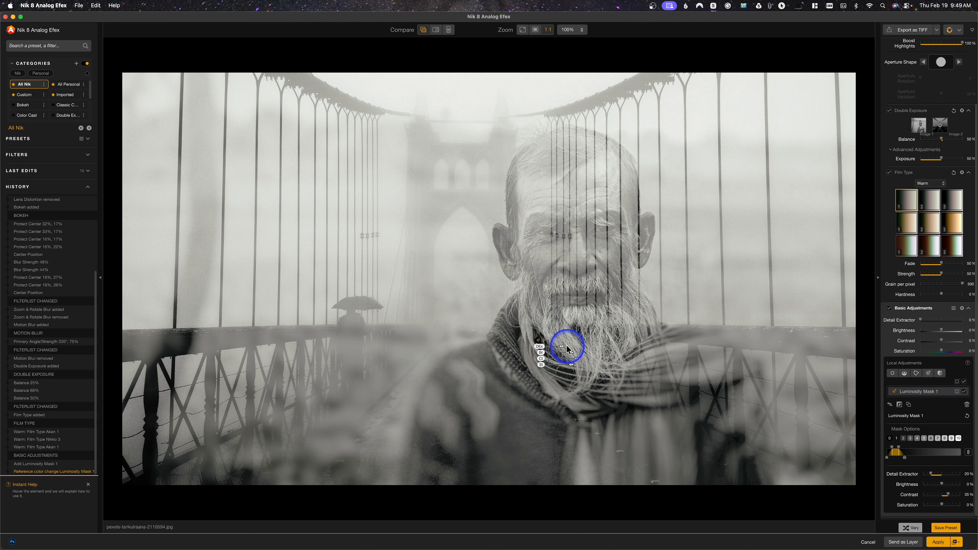
left_click_drag(562, 346, 571, 352)
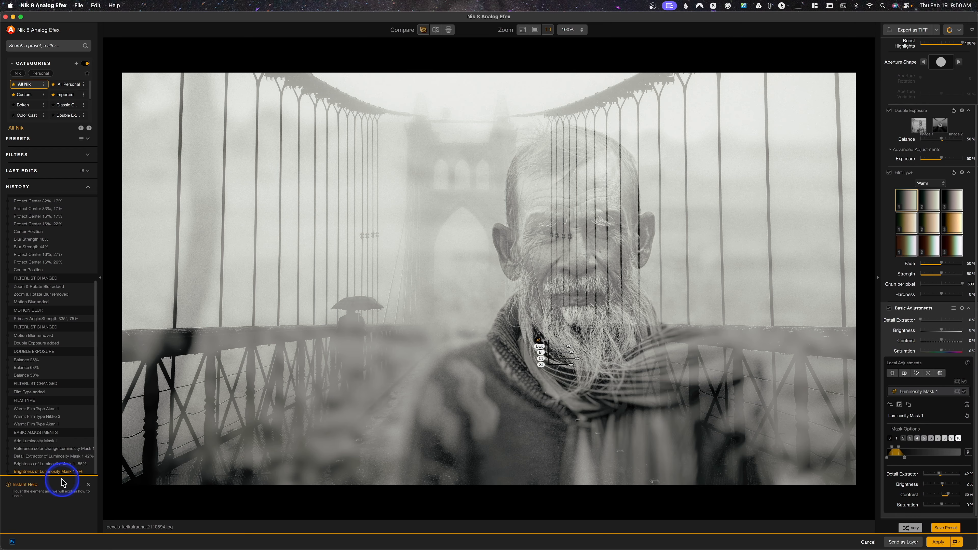
left_click(36, 424)
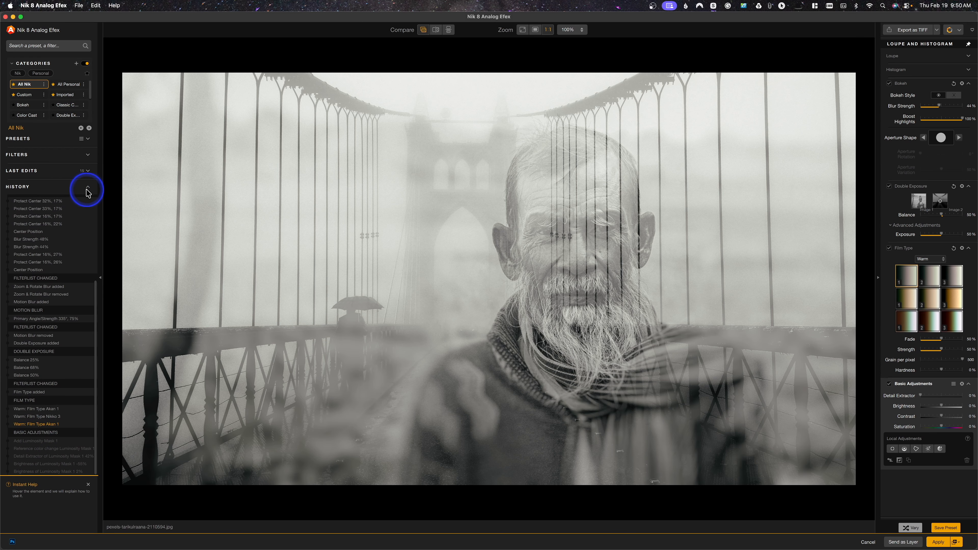
Reopen the filter list and add the Levels & Curves filter
left_click(88, 156)
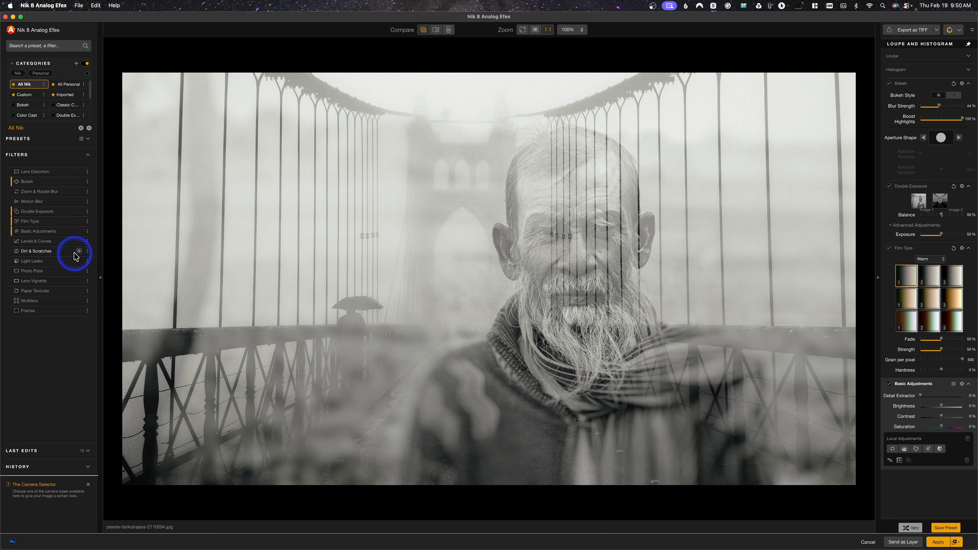
left_click(81, 241)
scroll(950, 453, "down", 4)
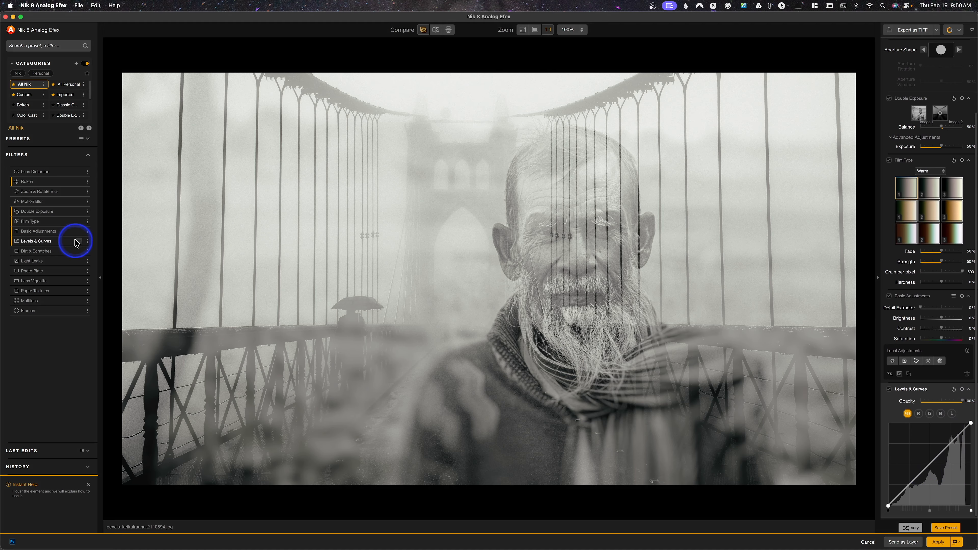
Add the Dirt & Scratches filter with the Dust and Lint texture in the fourth row, third column
left_click(80, 253)
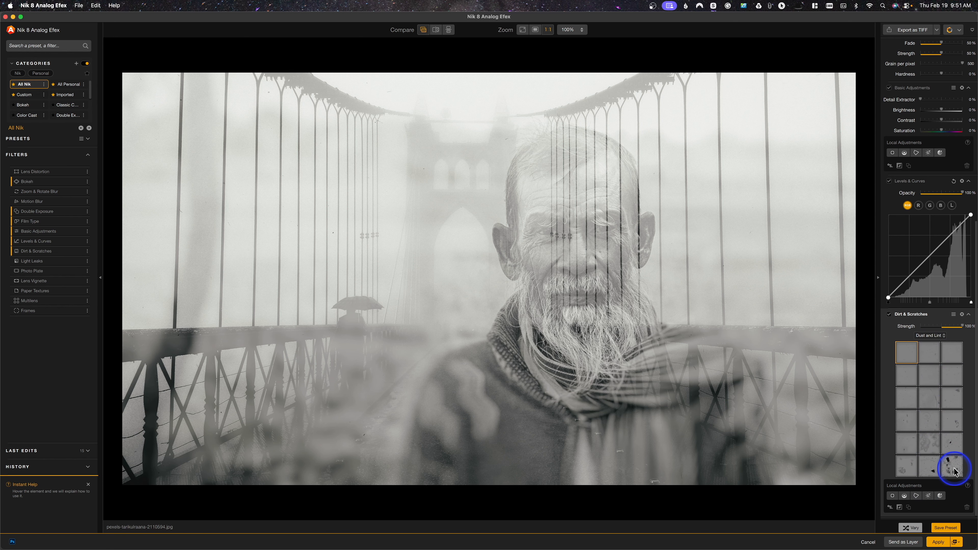
left_click(952, 424)
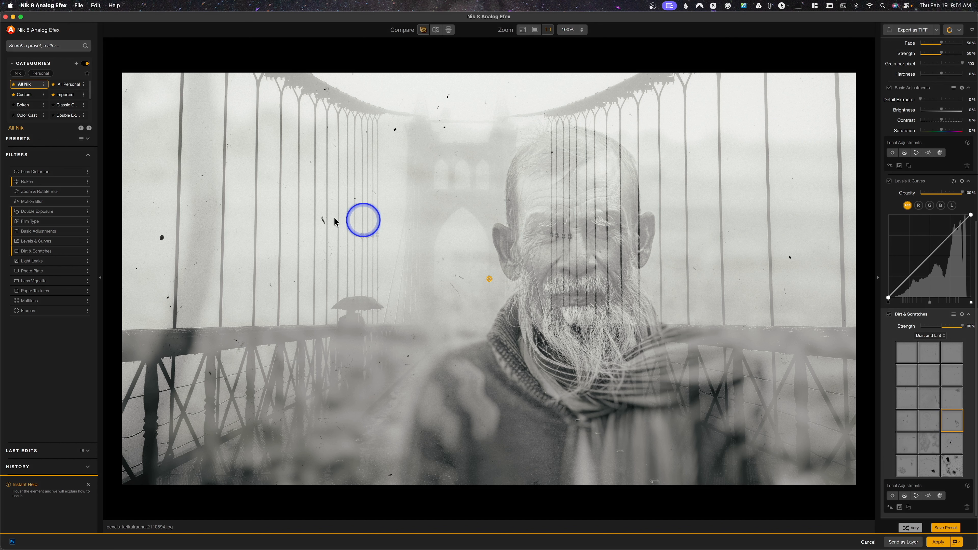
Preview the Scratches and Organic categories, and try the Eroded texture in the second row, first column, at 100% strength
left_click(937, 339)
left_click(930, 352)
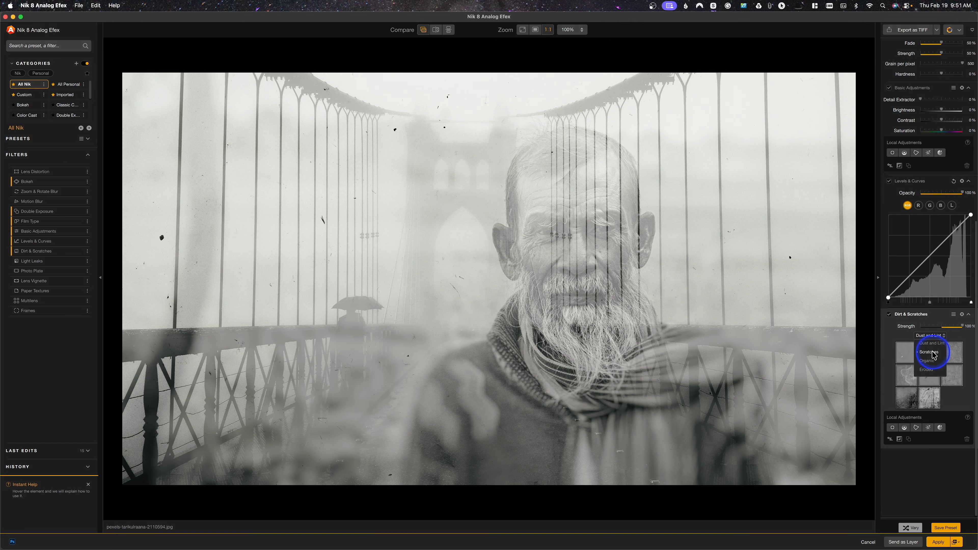
left_click(931, 361)
left_click(927, 371)
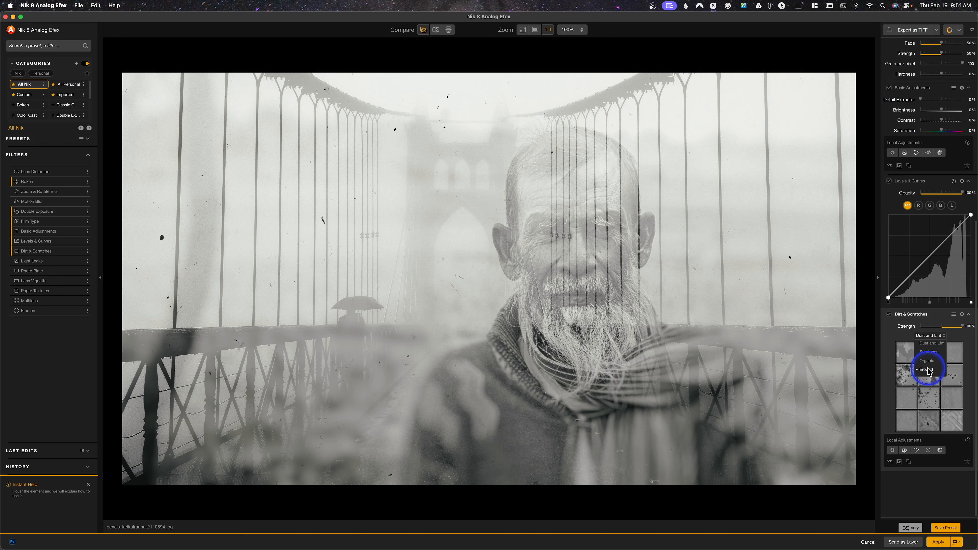
scroll(929, 373, "up", 2)
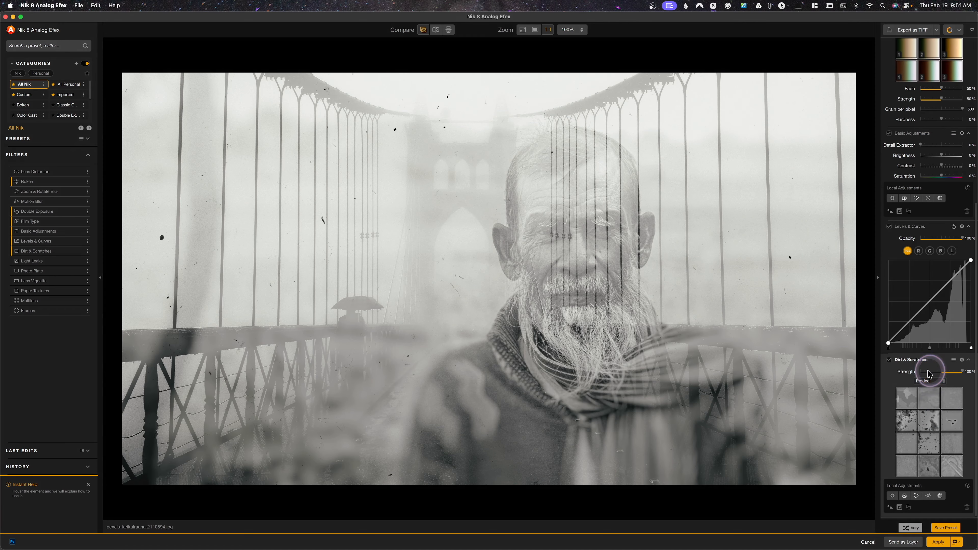
left_click(908, 423)
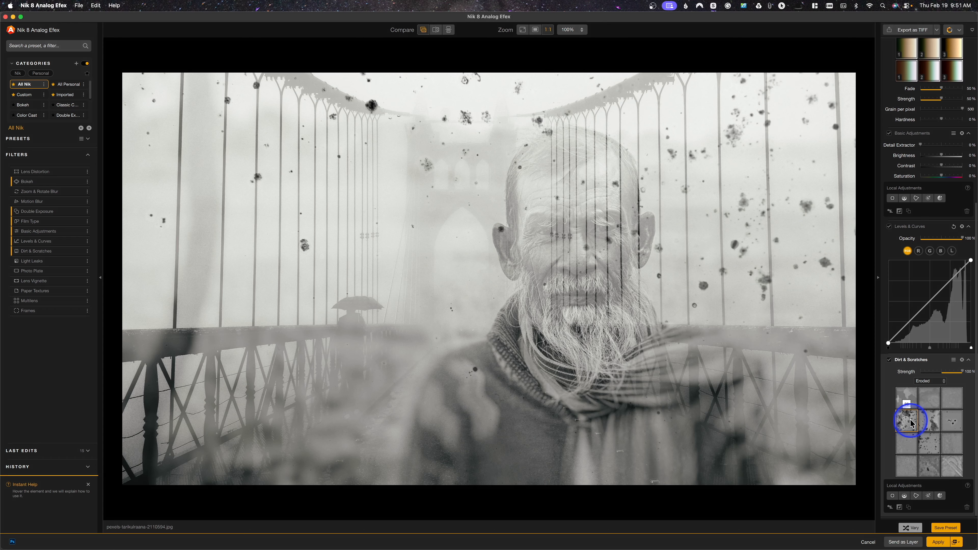
mouse_move(963, 371)
left_mouse_down()
mouse_move(952, 376)
mouse_move(962, 372)
left_mouse_up()
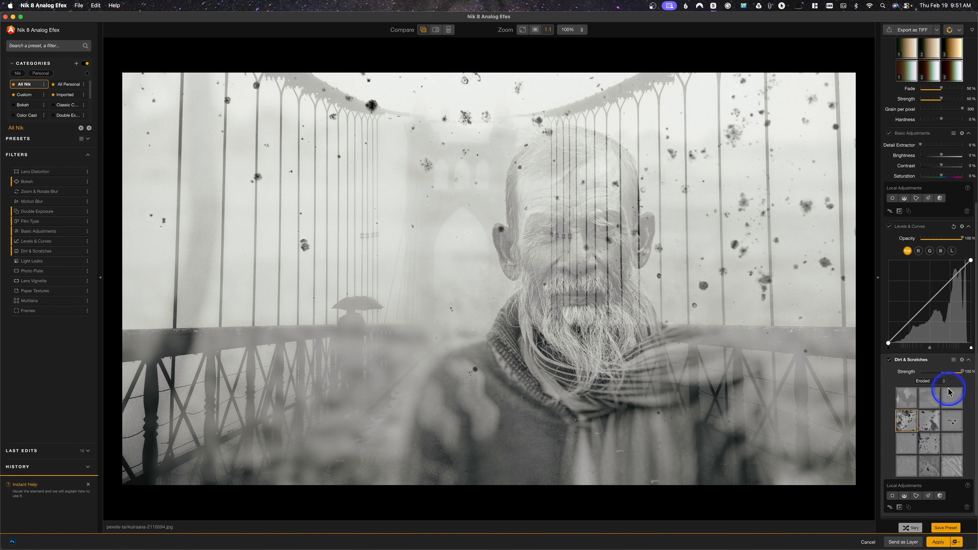
Switch Dirt & Scratches to the Dust and Lint texture in the fourth row, first column, and set its strength to 45%
left_click(936, 381)
left_click(936, 391)
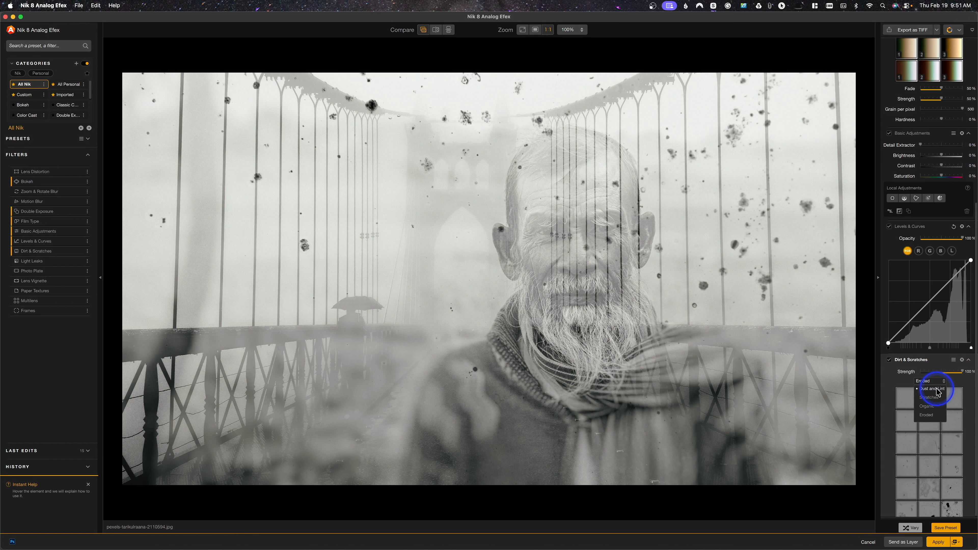
left_click(909, 473)
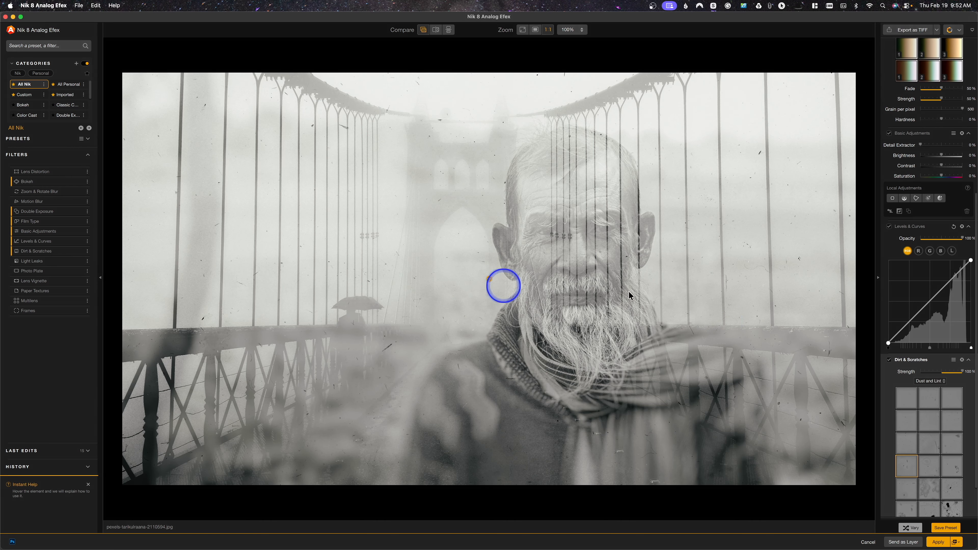
left_click_drag(961, 372, 951, 375)
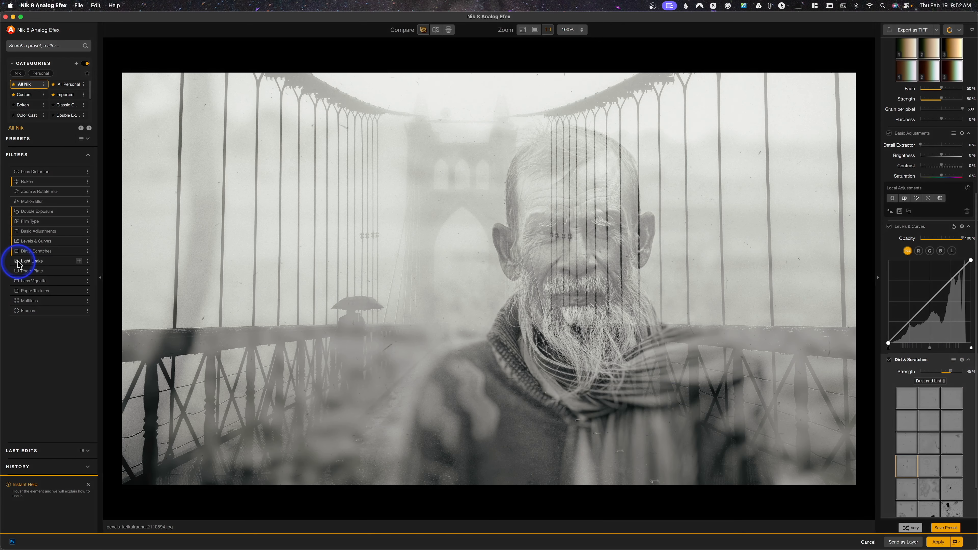
Add the Light Leaks filter and switch its textures to the Dynamic category
left_click(79, 262)
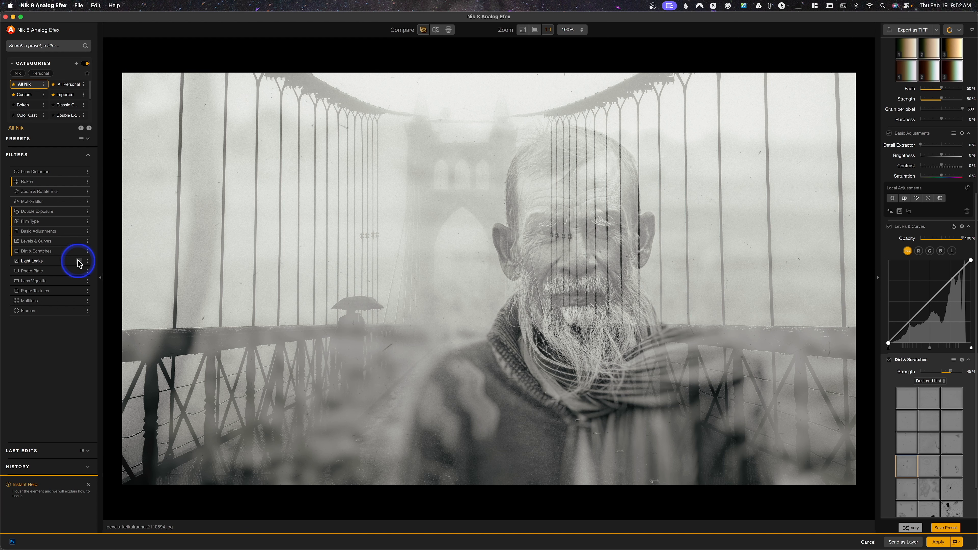
left_click(78, 262)
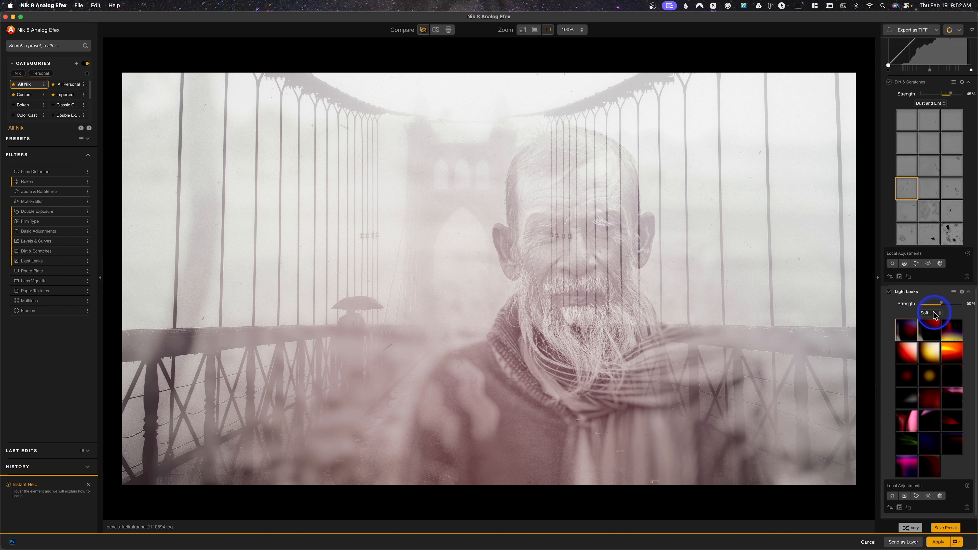
left_click(934, 314)
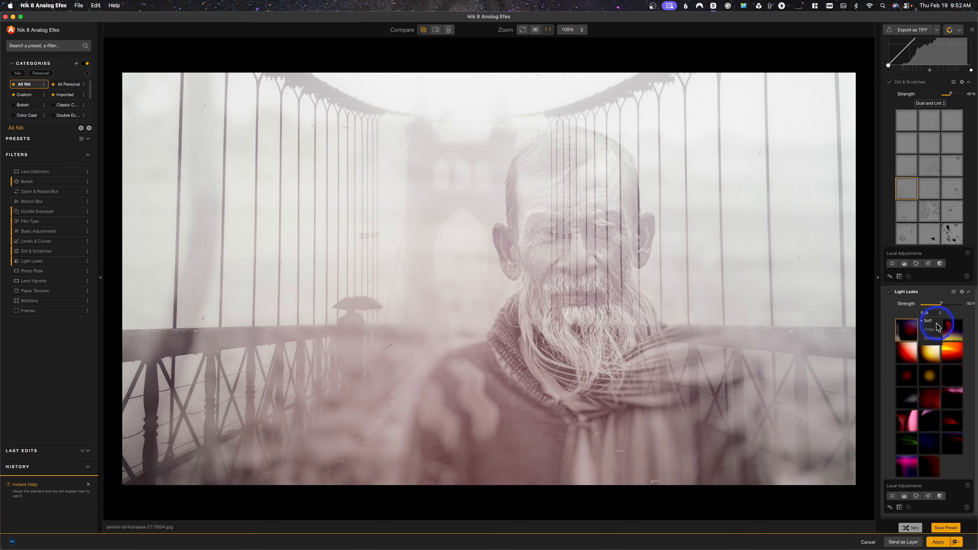
left_click(935, 331)
left_click(932, 338)
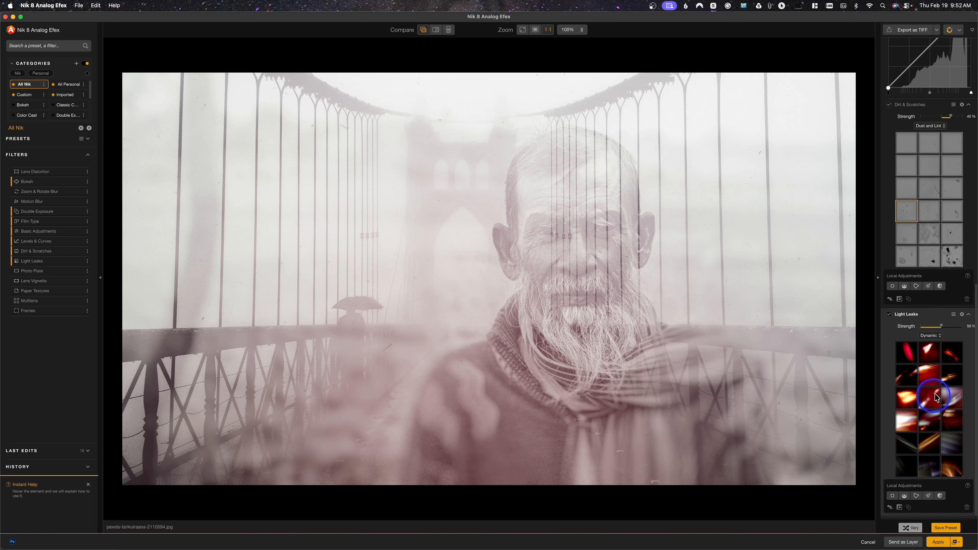
Try the Dynamic light leak in the third row, third column, choose the fifth row, third column instead, and set Light Leaks strength to 0%
left_click(952, 401)
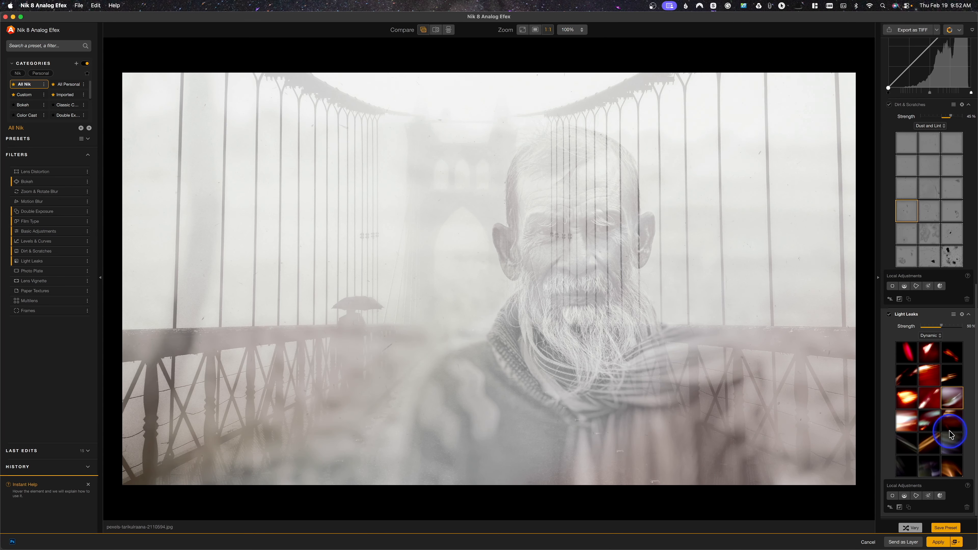
left_click(952, 446)
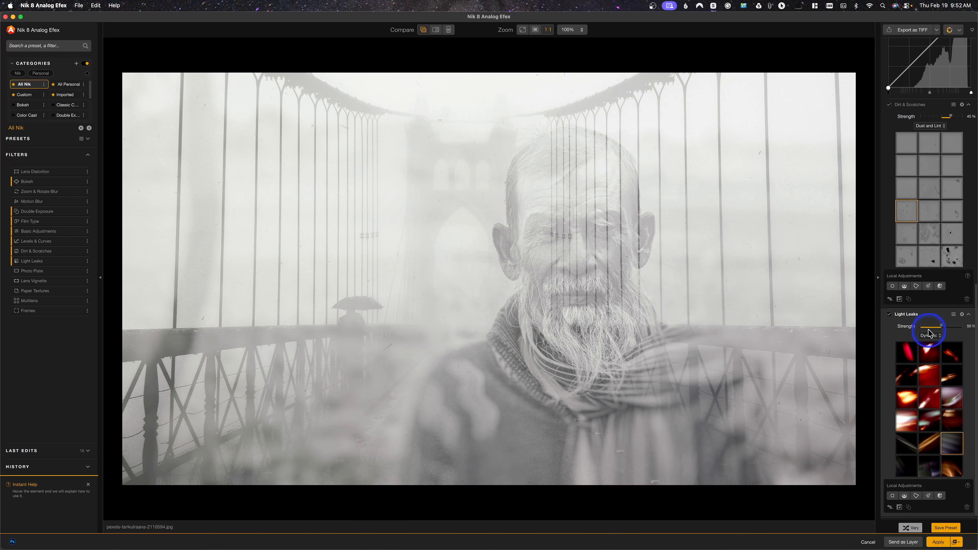
left_click_drag(938, 328, 911, 338)
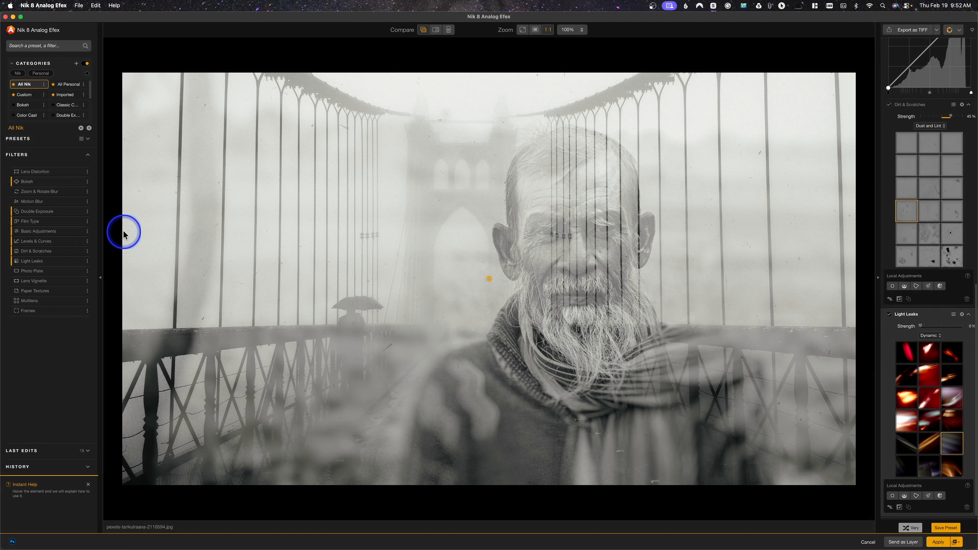
Add the Photo Plate filter with the Streaked plate in the first row, second column, at 71% strength
mouse_move(89, 272)
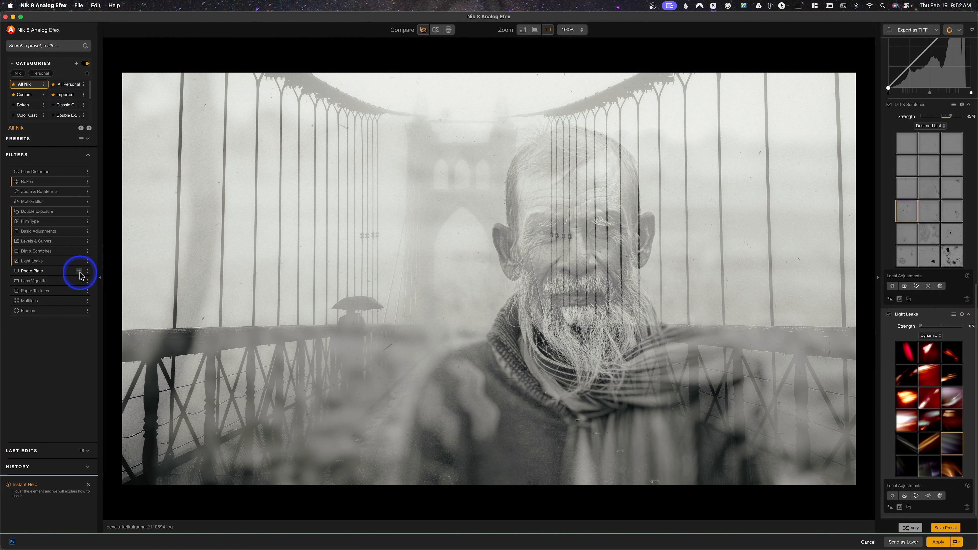
left_click(79, 271)
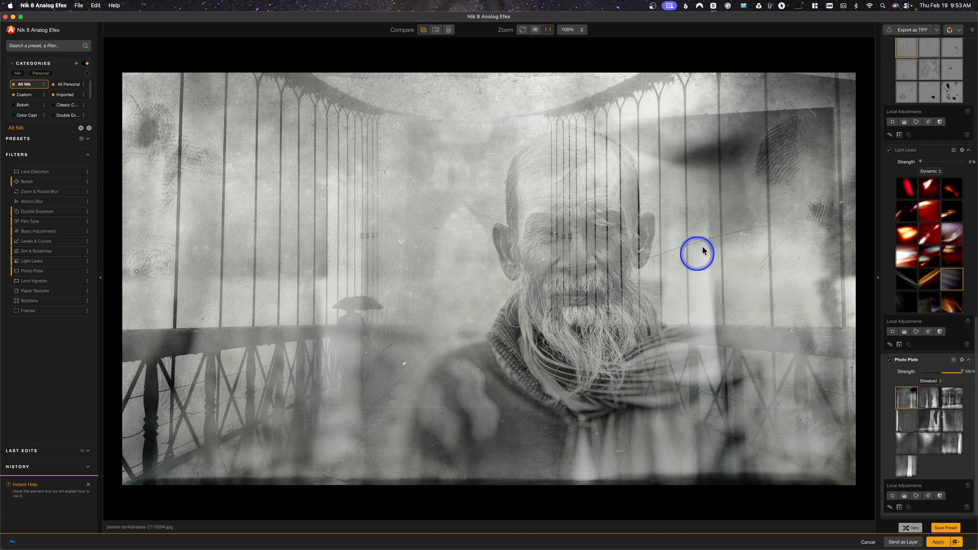
left_click(934, 399)
left_click(954, 398)
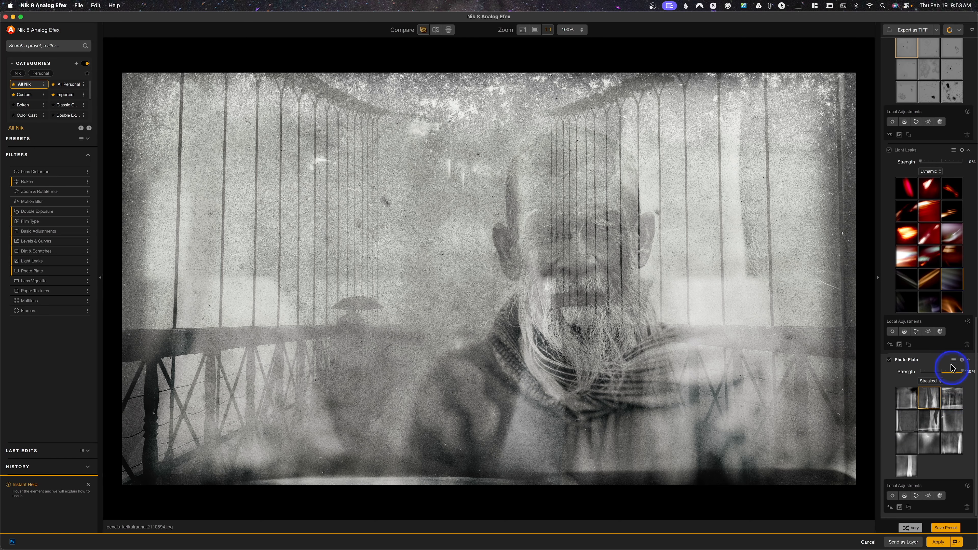
left_click_drag(962, 372, 949, 374)
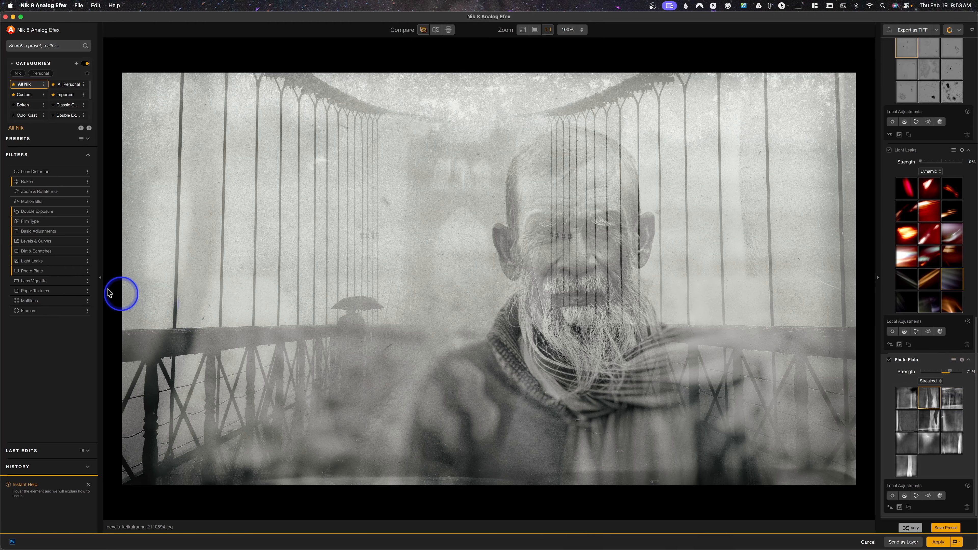
Add the Lens Vignette filter with a fully rectangular shape of 100, a size of 46% and an amount of -17%
left_click(79, 284)
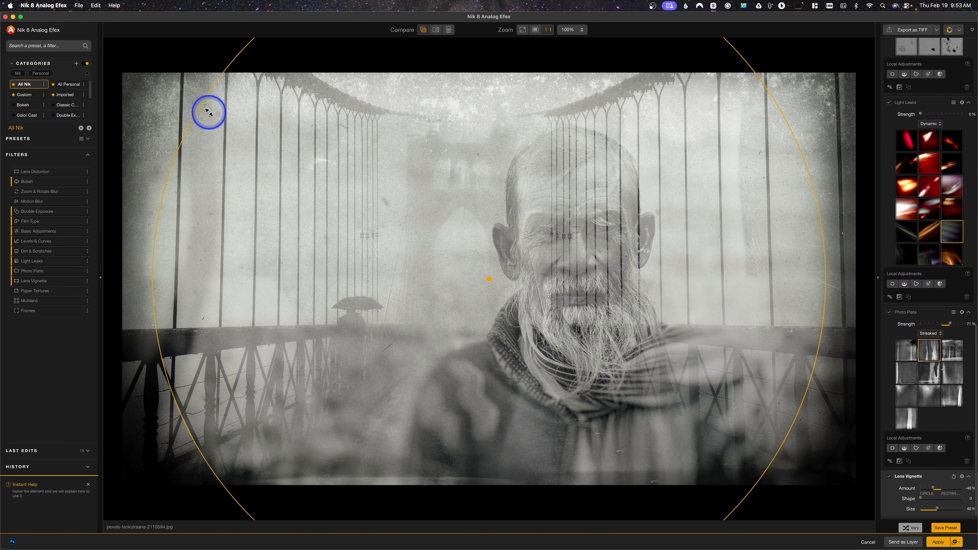
left_click_drag(198, 110, 201, 115)
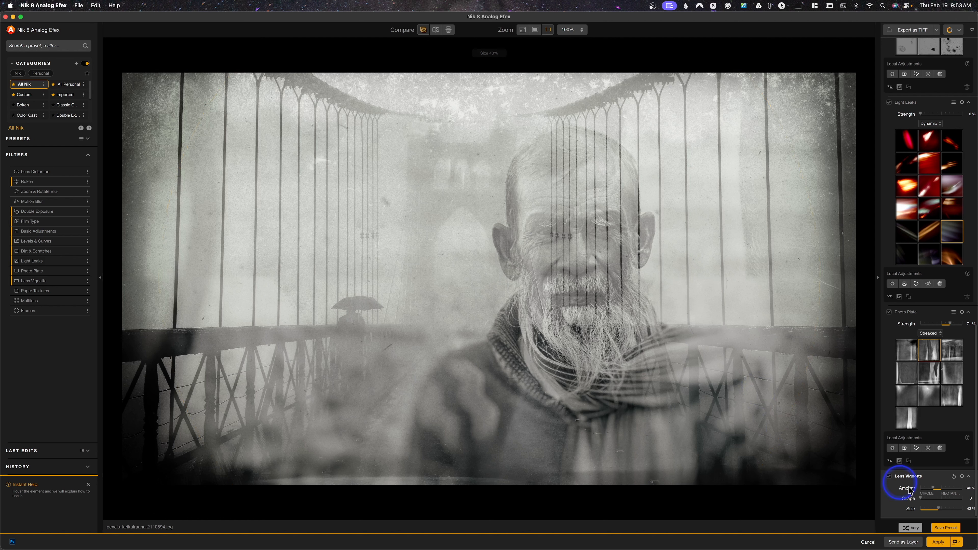
left_click_drag(920, 502, 963, 504)
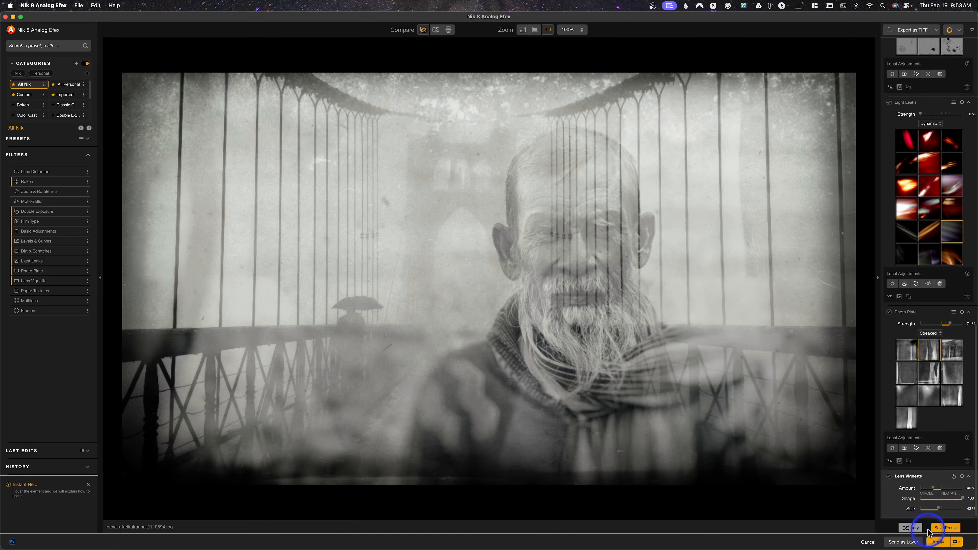
left_click_drag(938, 509, 942, 511)
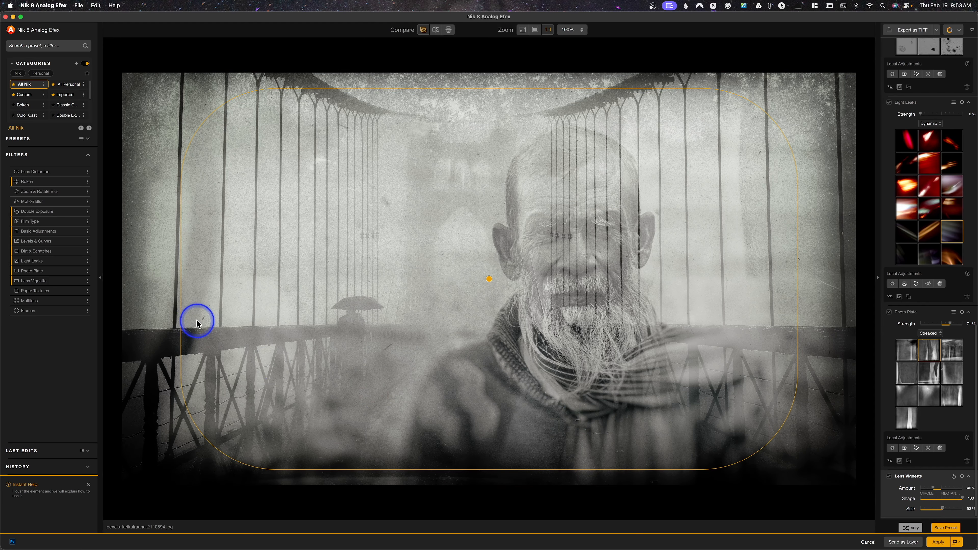
left_click_drag(179, 333, 165, 331)
left_click(468, 318)
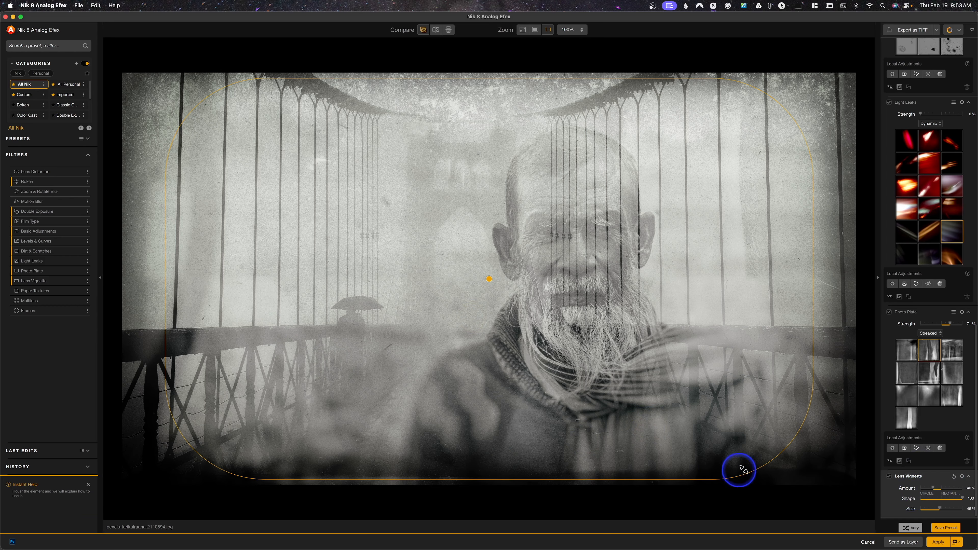
mouse_move(932, 490)
left_mouse_down()
mouse_move(958, 491)
mouse_move(939, 492)
left_mouse_up()
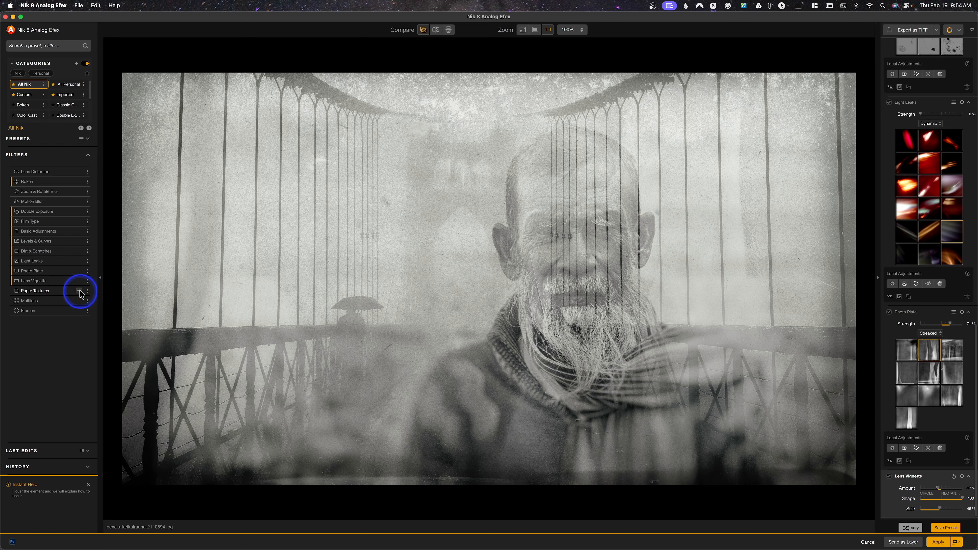
Add the Paper Textures filter, try Overlay blending, and settle on Soft Light blending at 48% strength
left_click(79, 292)
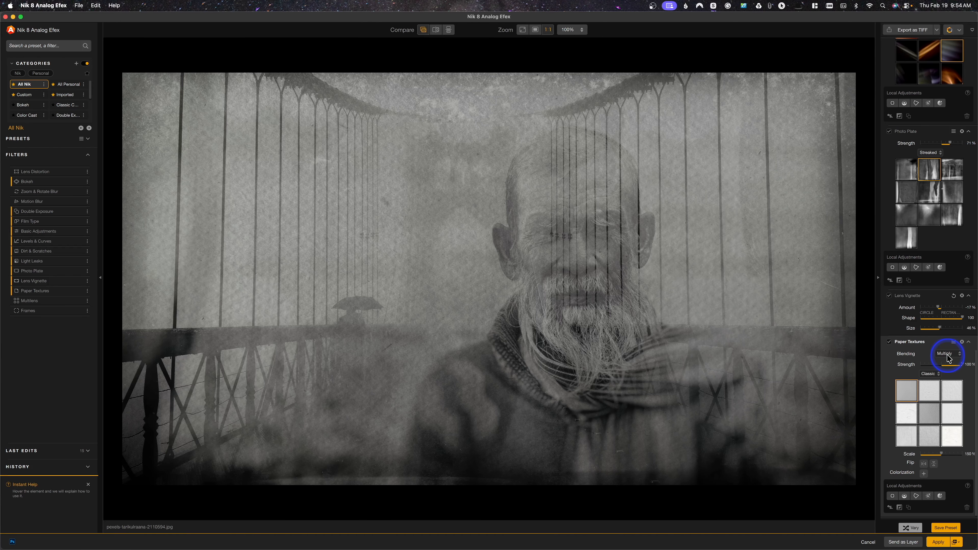
left_click(948, 358)
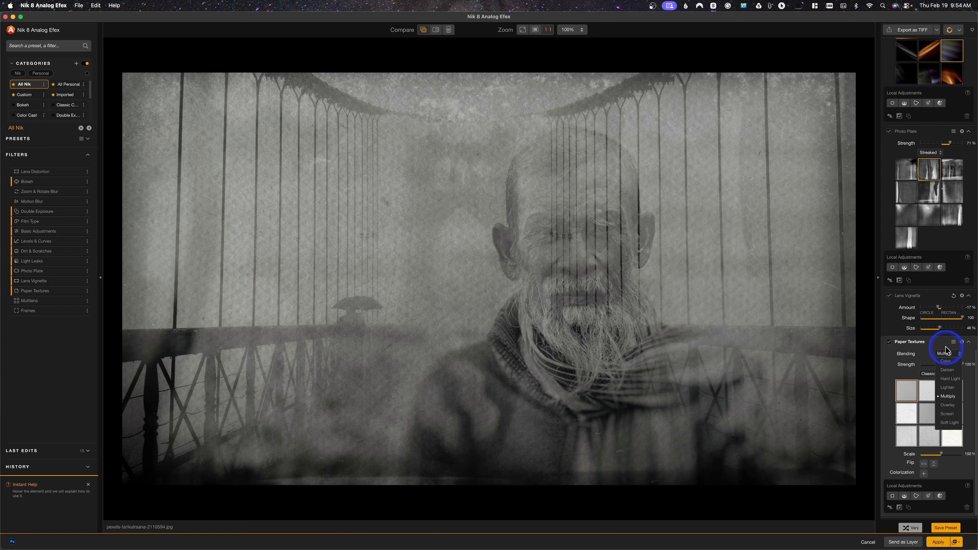
left_click(931, 341)
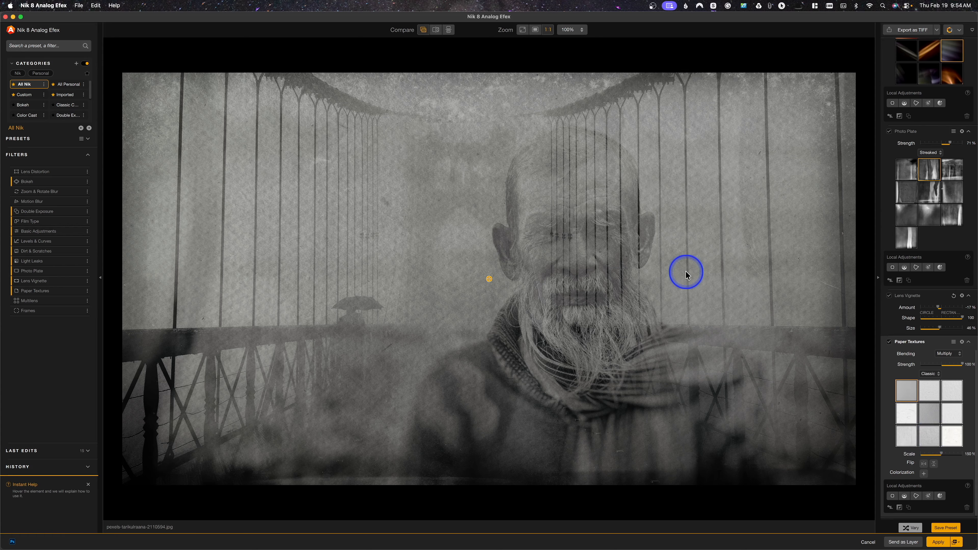
left_click(953, 355)
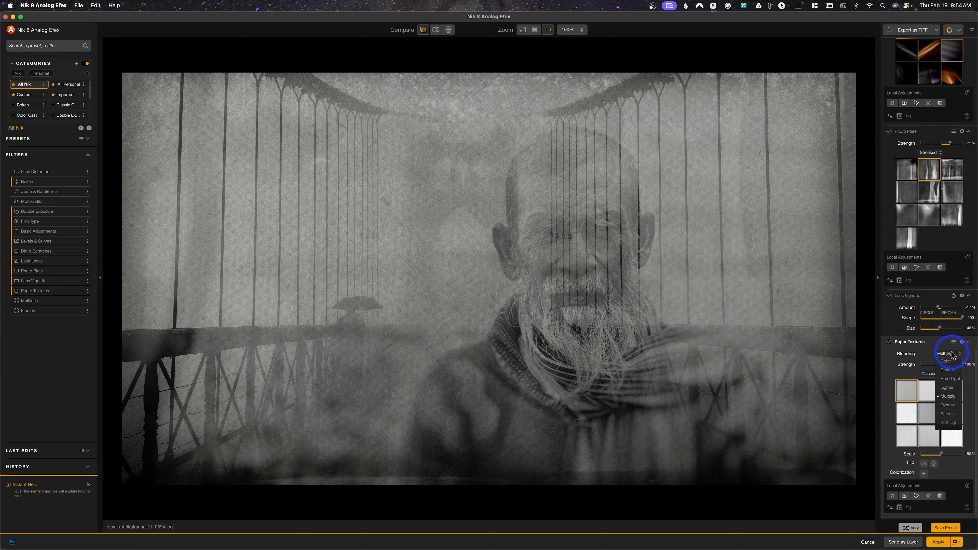
left_click(948, 406)
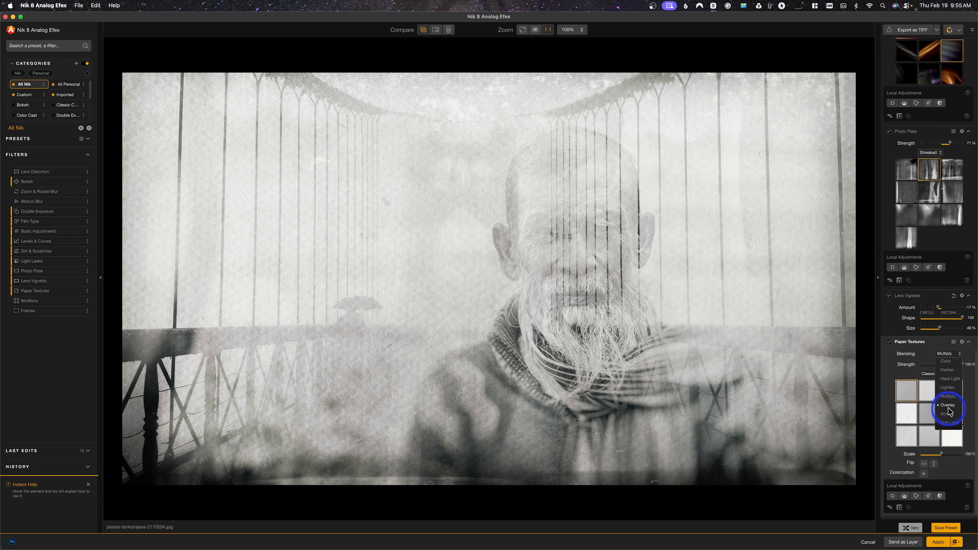
left_click(947, 413)
left_click(950, 423)
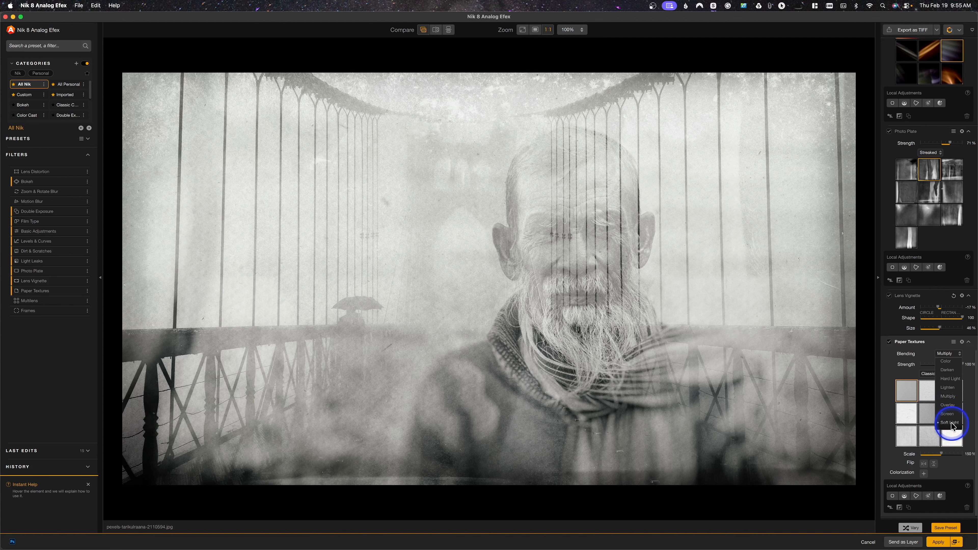
left_click_drag(963, 365, 951, 364)
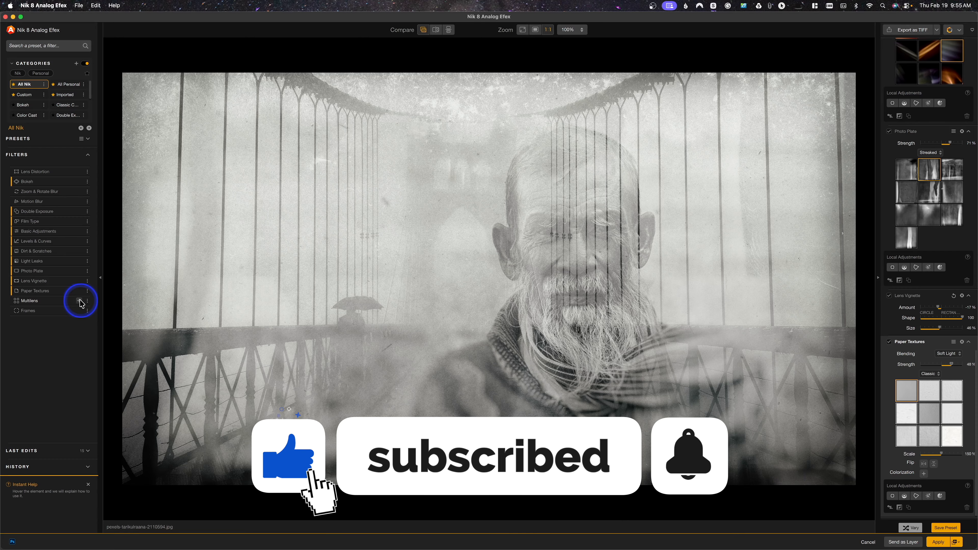
Add the Multilens filter and try the three-row layout followed by the four-column layout
left_click(80, 301)
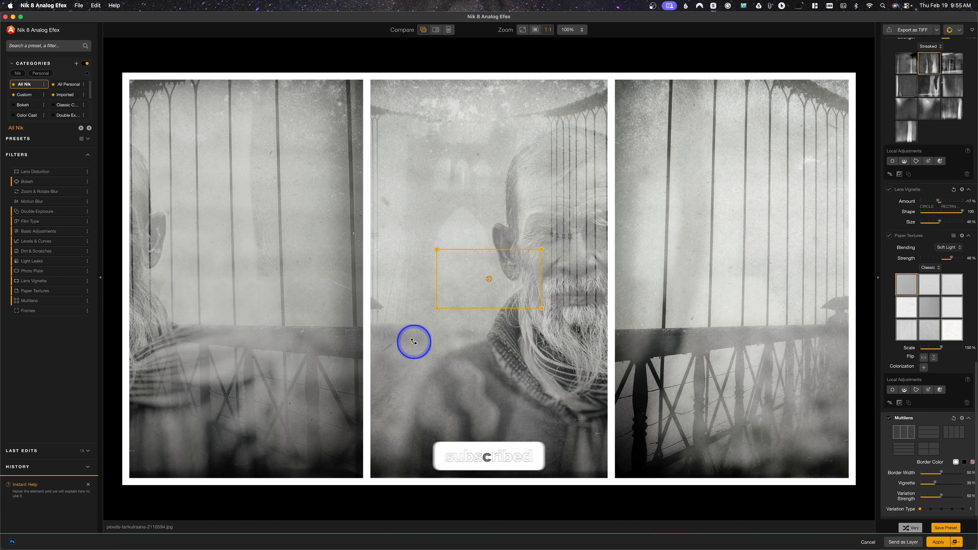
left_click(928, 434)
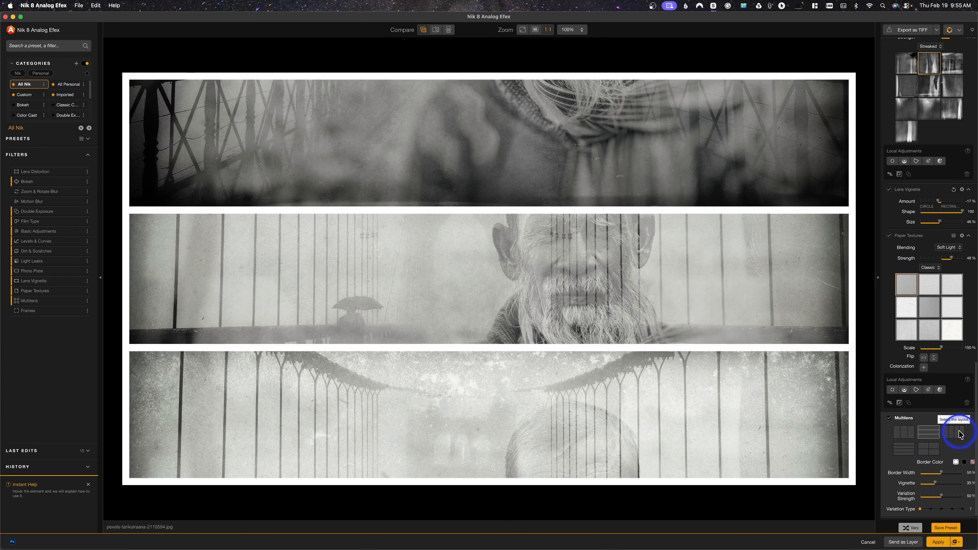
left_click(958, 433)
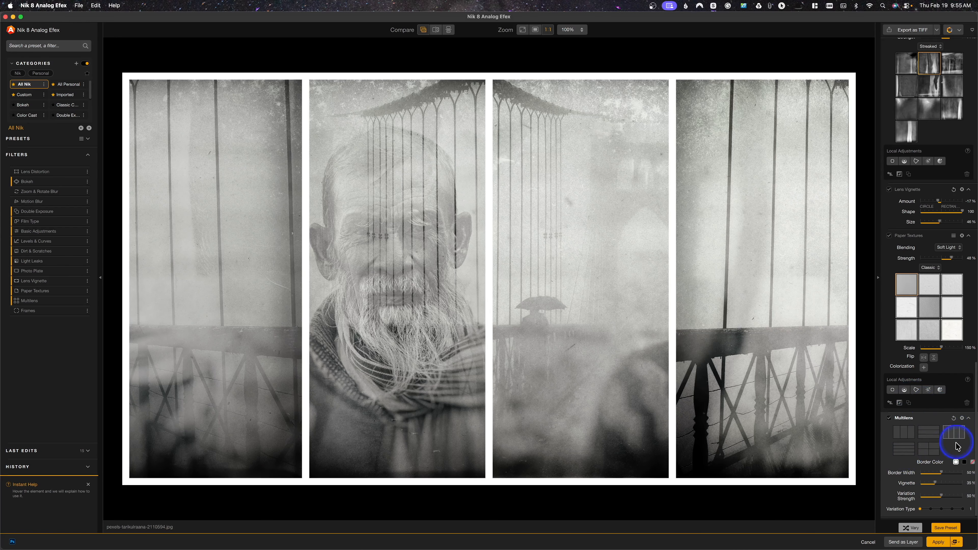
Give the Multilens panels a black border 28% wide, try no border color, and set the variation strength to 56%
left_click_drag(942, 476, 932, 477)
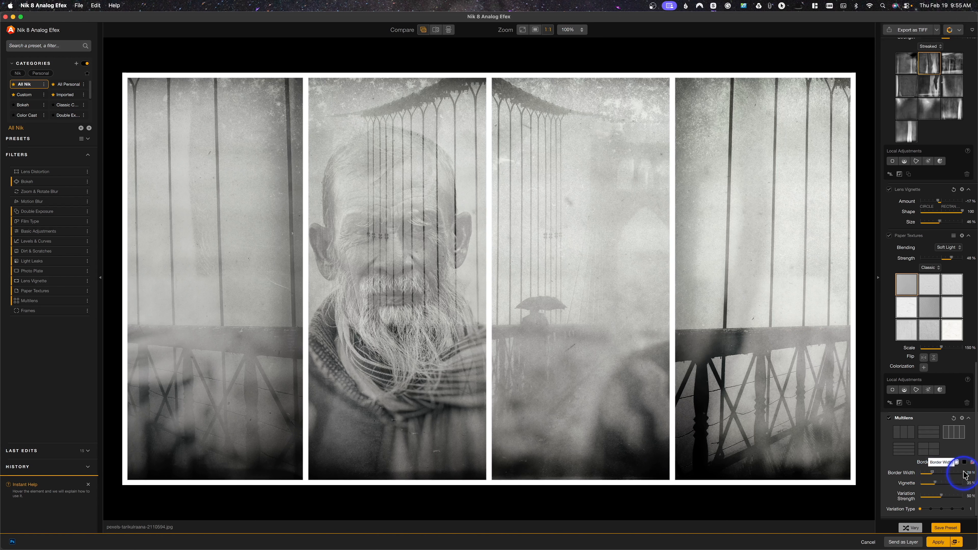
left_click(964, 462)
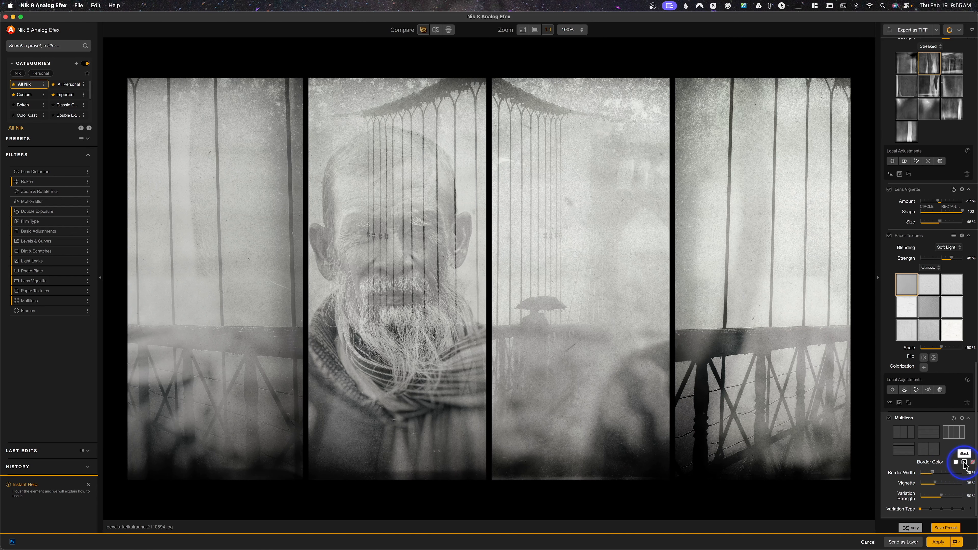
left_click(972, 463)
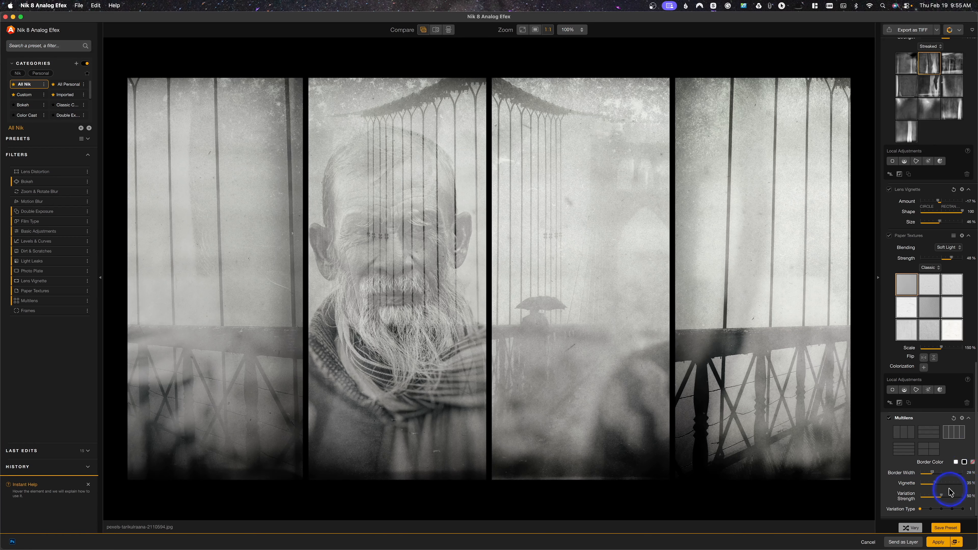
mouse_move(941, 499)
left_mouse_down()
mouse_move(930, 498)
mouse_move(943, 497)
left_mouse_up()
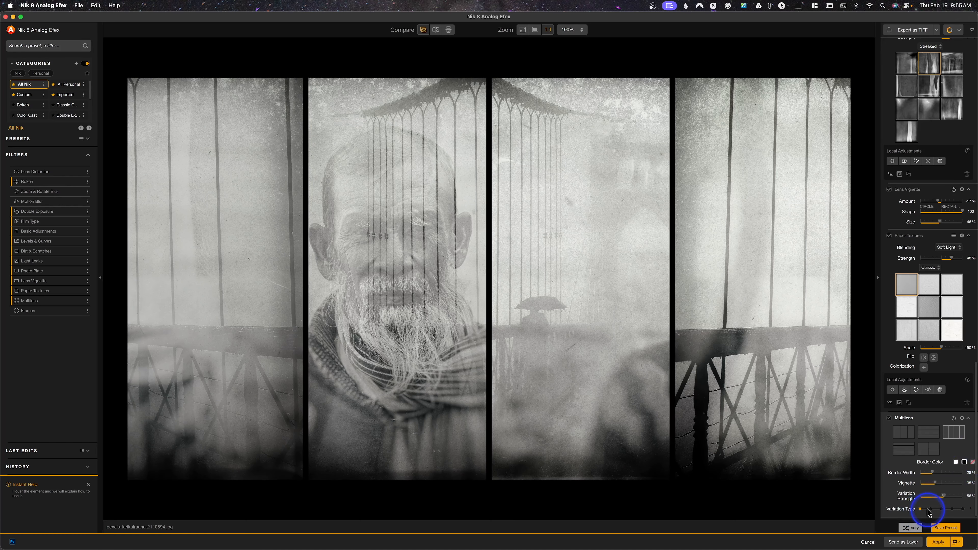
Try a random variation of the look with Vary, revert it, and remove the Multilens filter
left_click(910, 527)
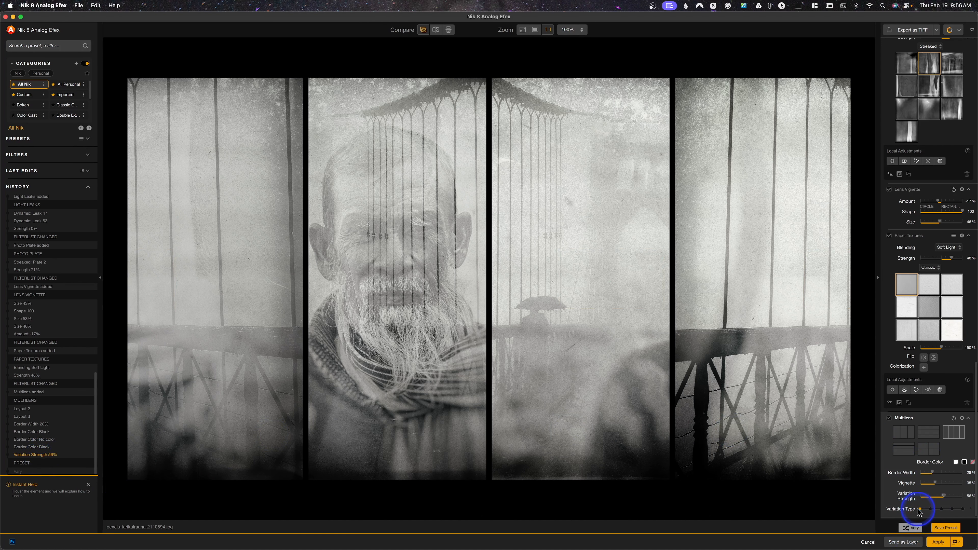
mouse_move(920, 511)
left_mouse_down()
mouse_move(976, 512)
mouse_move(921, 515)
left_mouse_up()
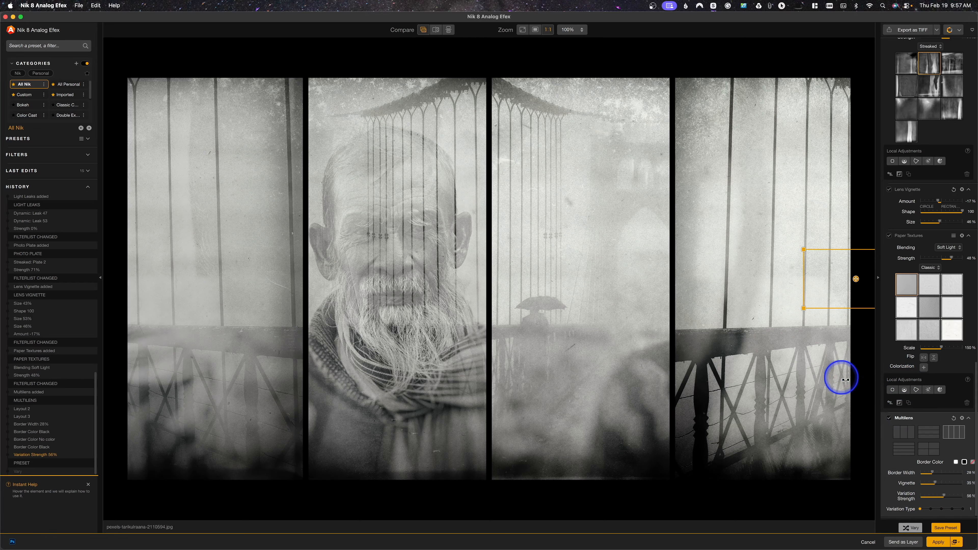
left_click(962, 419)
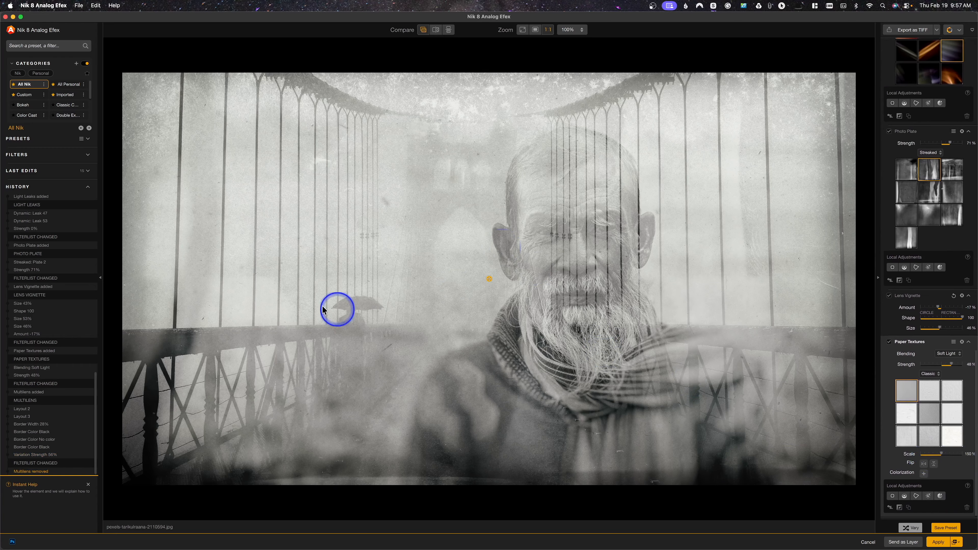
Add the Frames filter, apply the White-category frame with rough black edges and a handwritten number, and set its scale to 81%
left_click(88, 154)
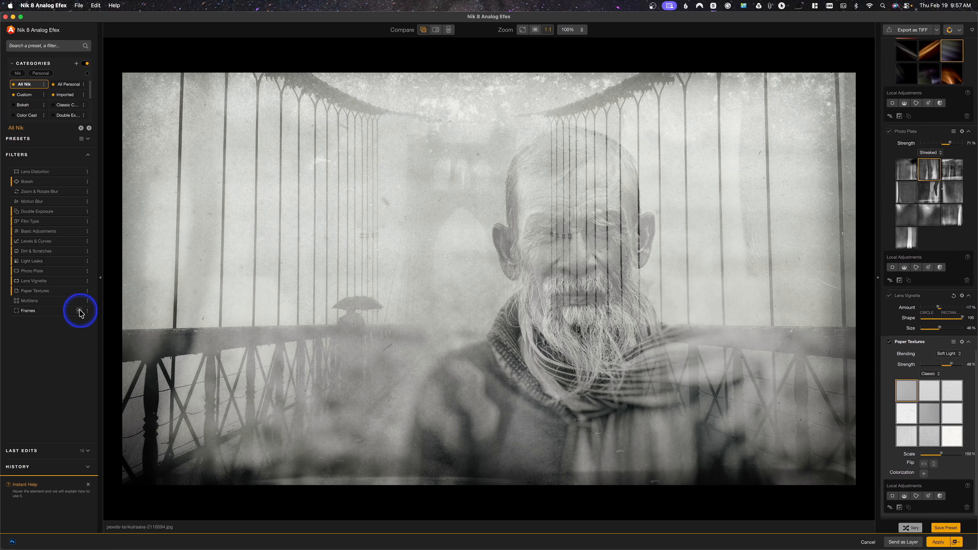
left_click(79, 311)
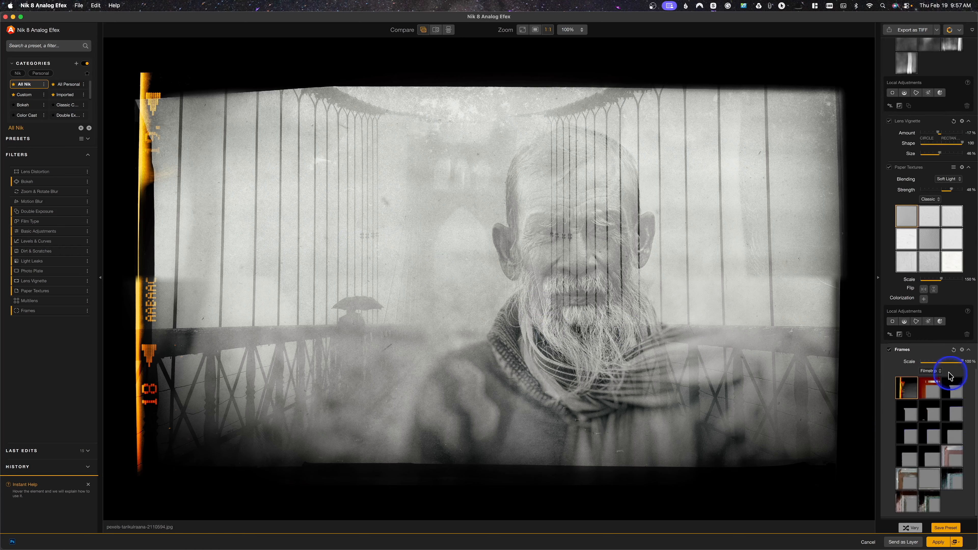
left_click(937, 372)
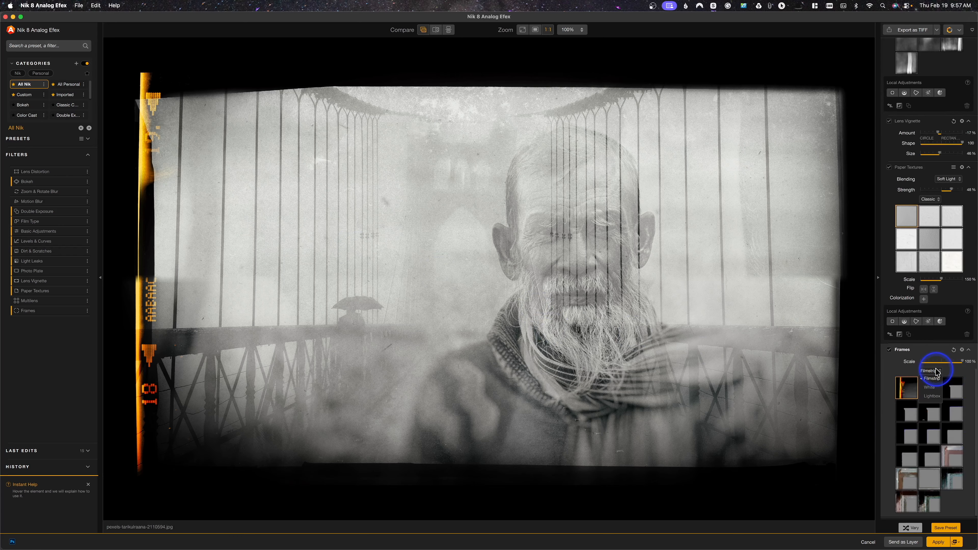
left_click(935, 388)
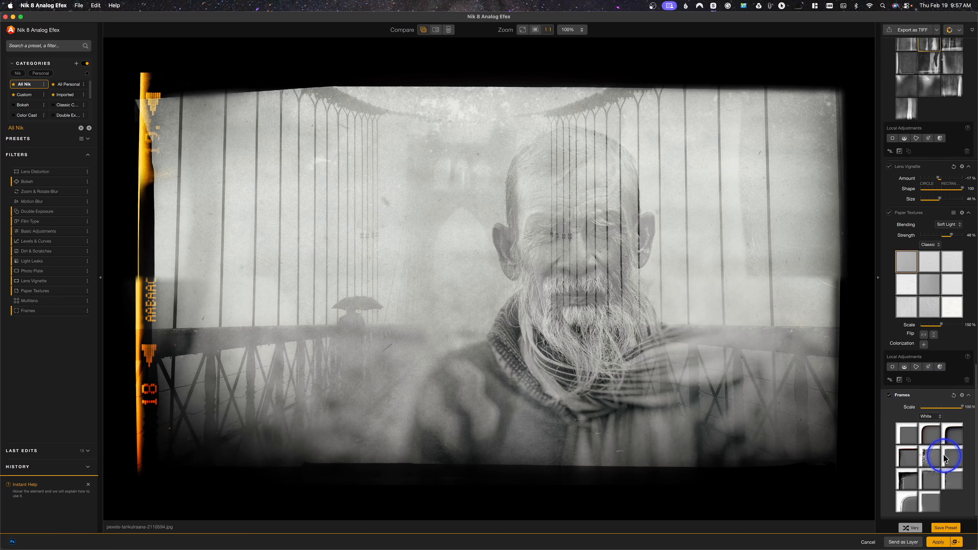
left_click(951, 483)
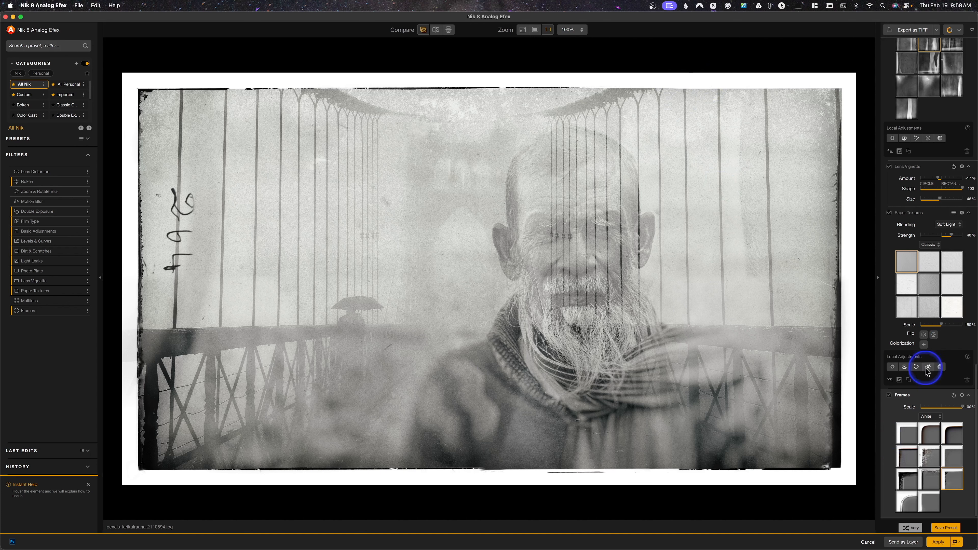
left_click_drag(963, 408, 954, 408)
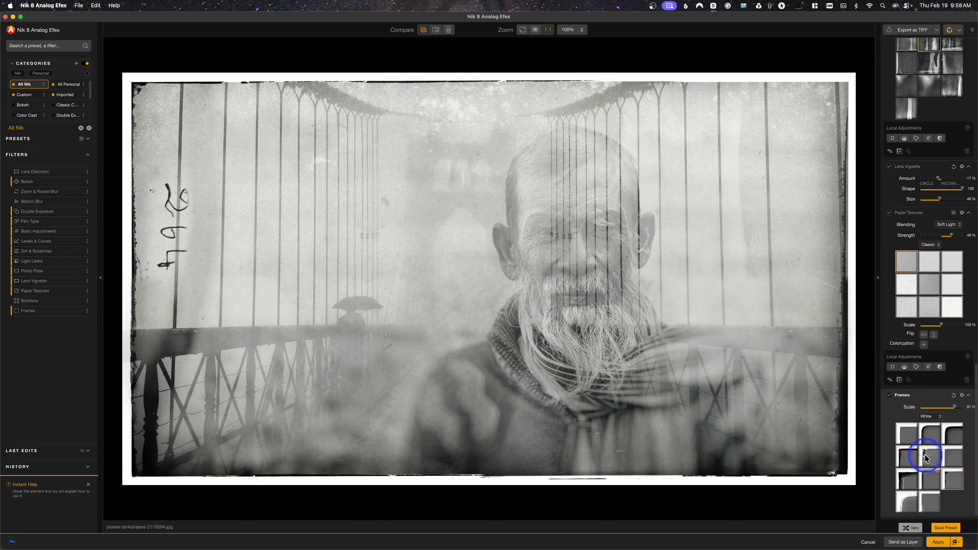
left_click(931, 416)
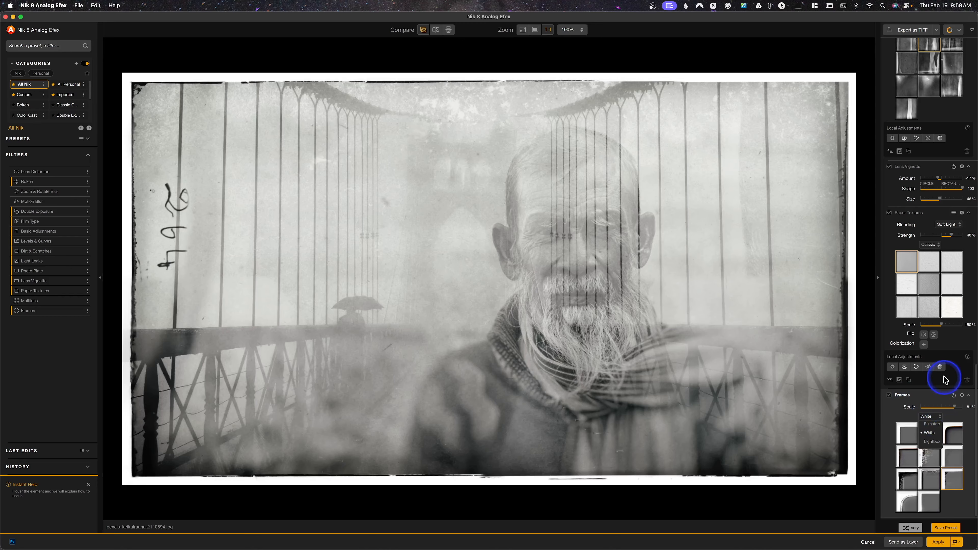
left_click(889, 410)
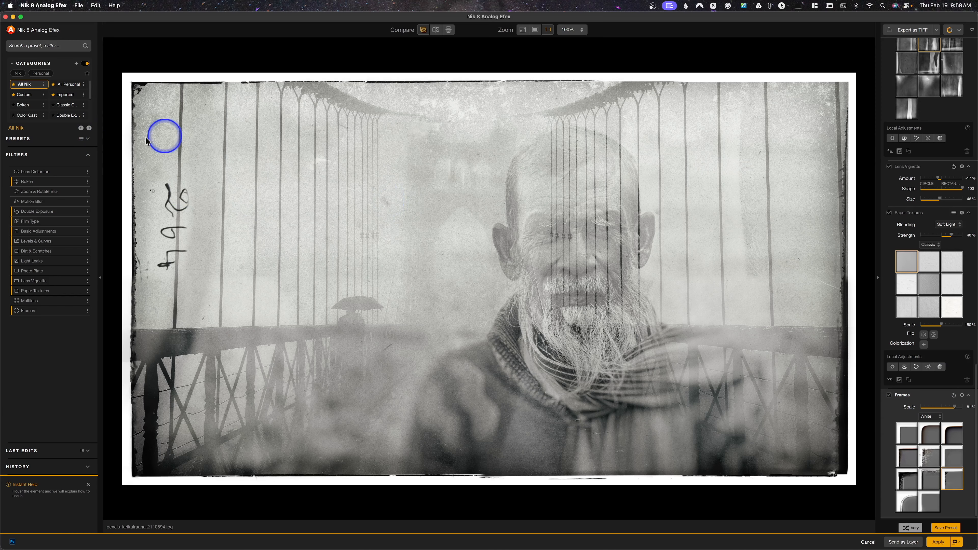
Save the current look as a custom preset named "analog test preset", including local adjustments
left_click(81, 139)
left_click(103, 148)
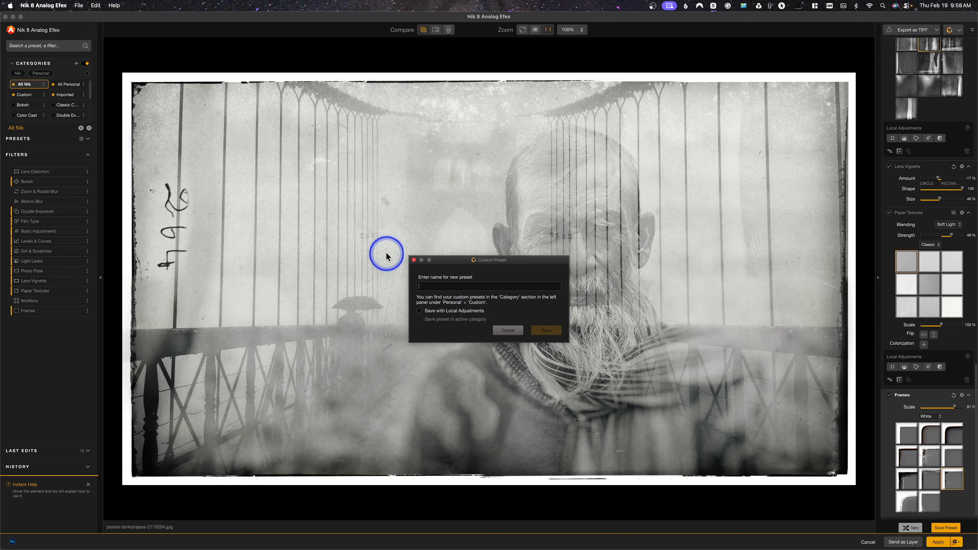
type("analog test preset")
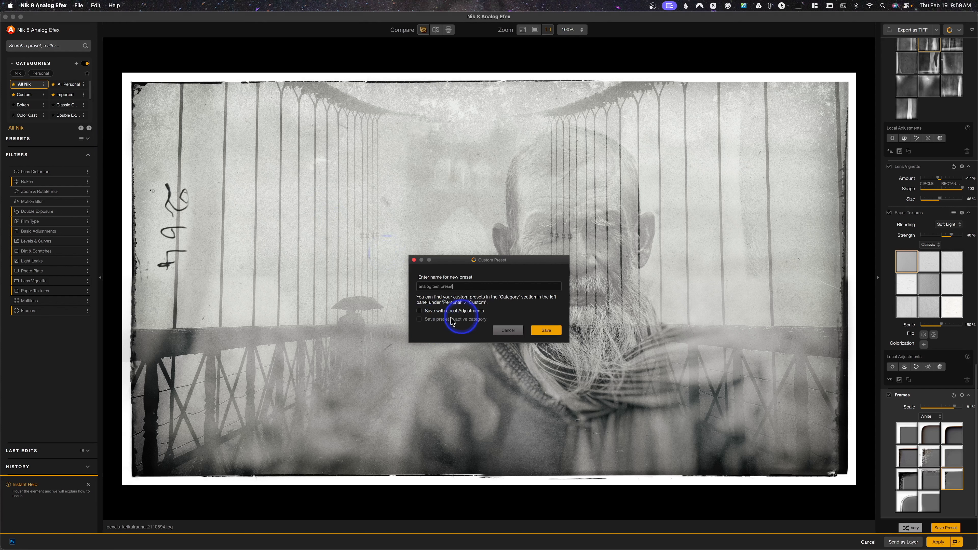
left_click(419, 310)
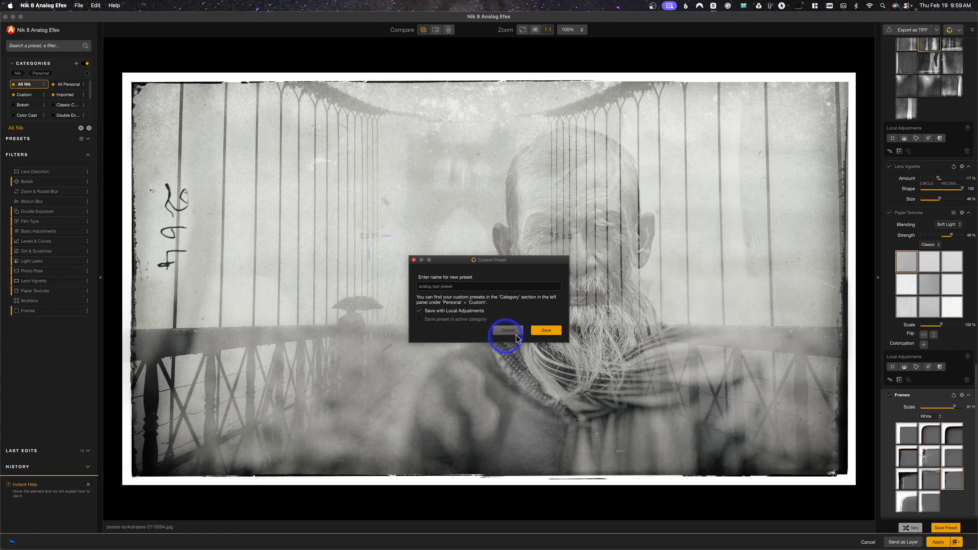
left_click(547, 330)
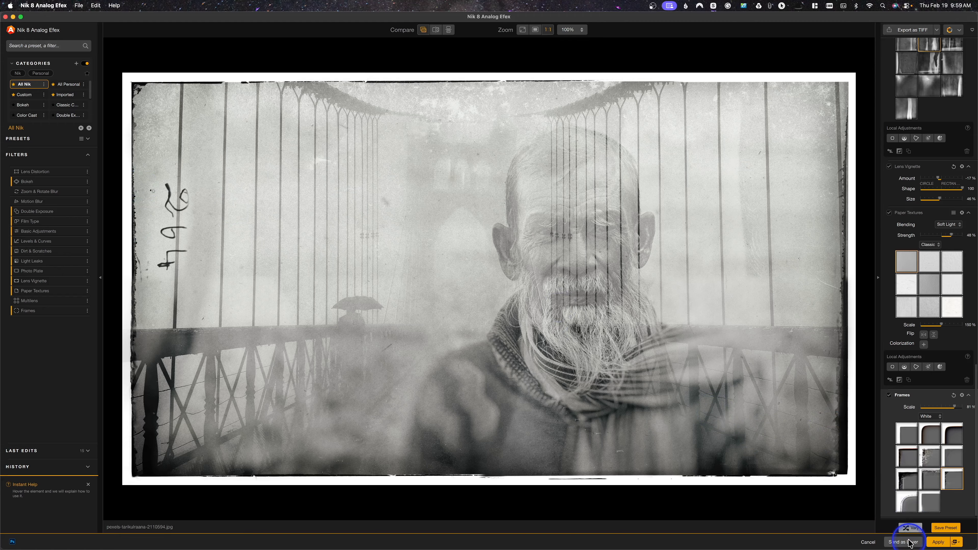
Review the output options for applying the effect, keep New Layer, and send the framed version to Photoshop as a layer
left_click(956, 542)
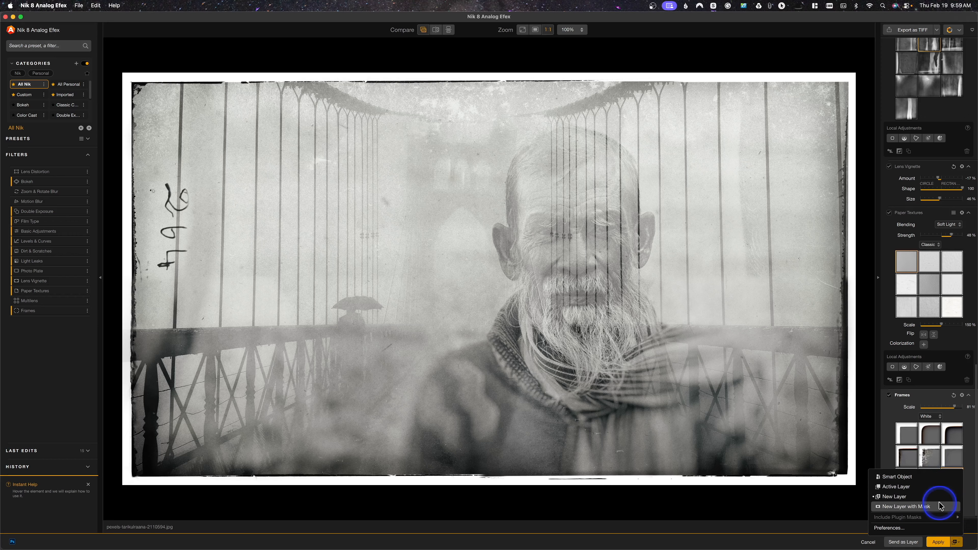
left_click(816, 506)
left_click(904, 543)
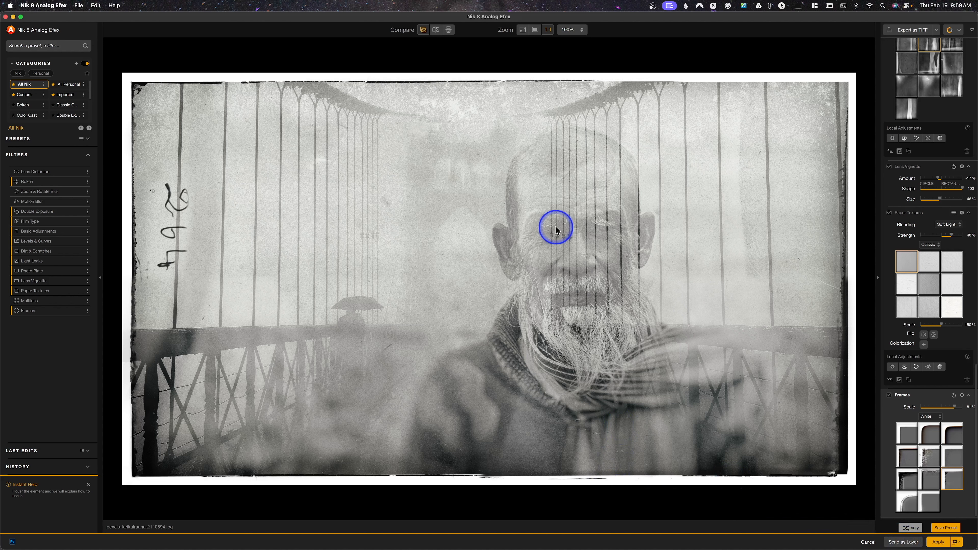
Return to the "Multilens added" state in the edit history and send that three-panel version as a layer
left_click(88, 467)
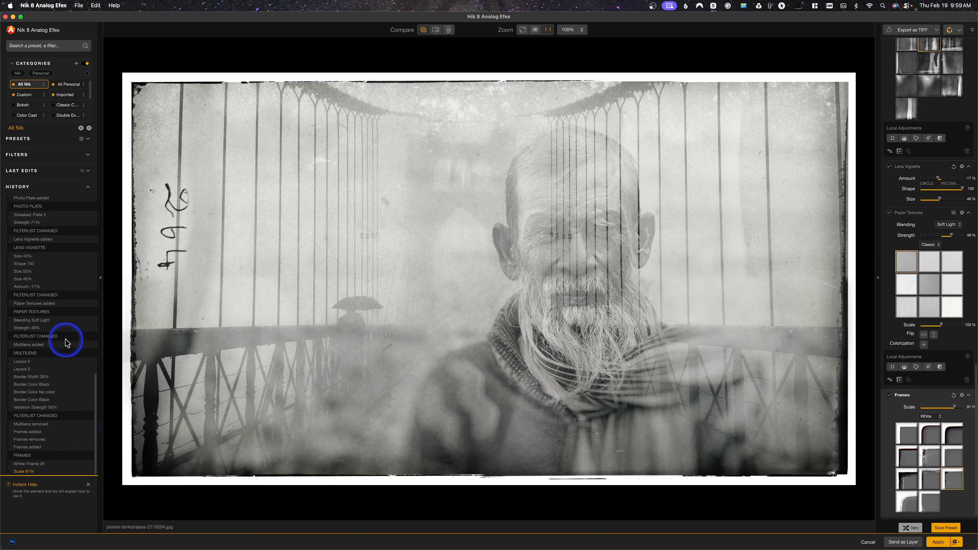
left_click(37, 339)
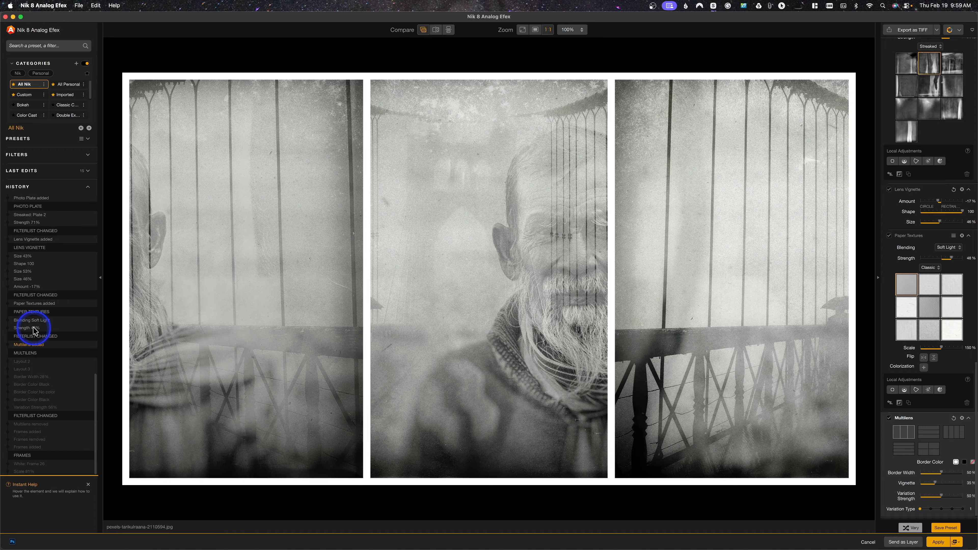
left_click(893, 543)
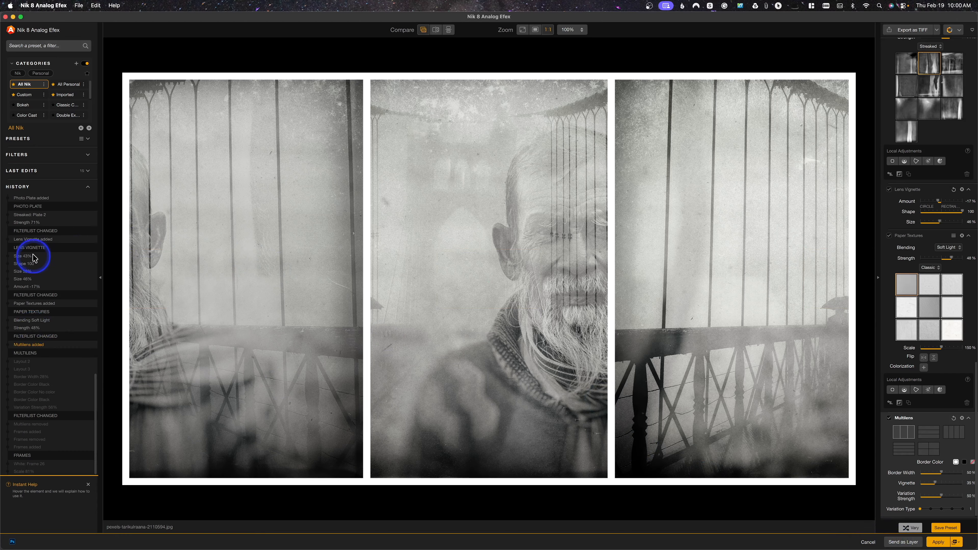
Step back in the history past "Lens Vignette added" to the Dirt & Scratches strength change and send that version as a layer
left_click(33, 239)
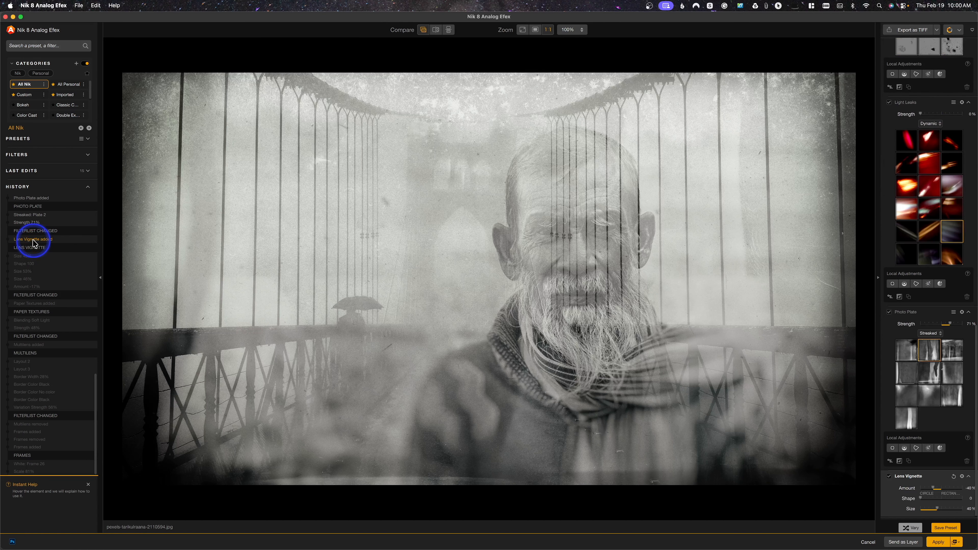
scroll(65, 240, "up", 10)
scroll(64, 242, "down", 10)
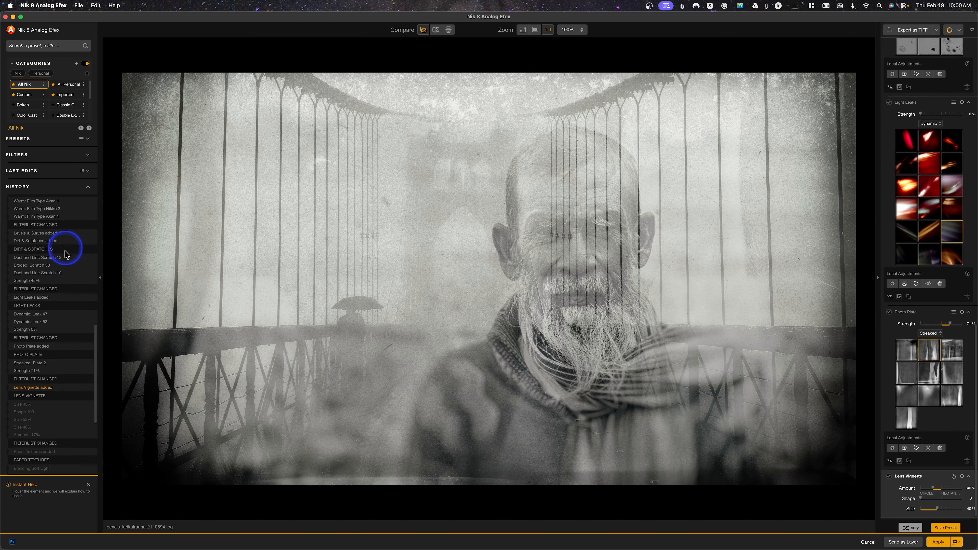
left_click(34, 282)
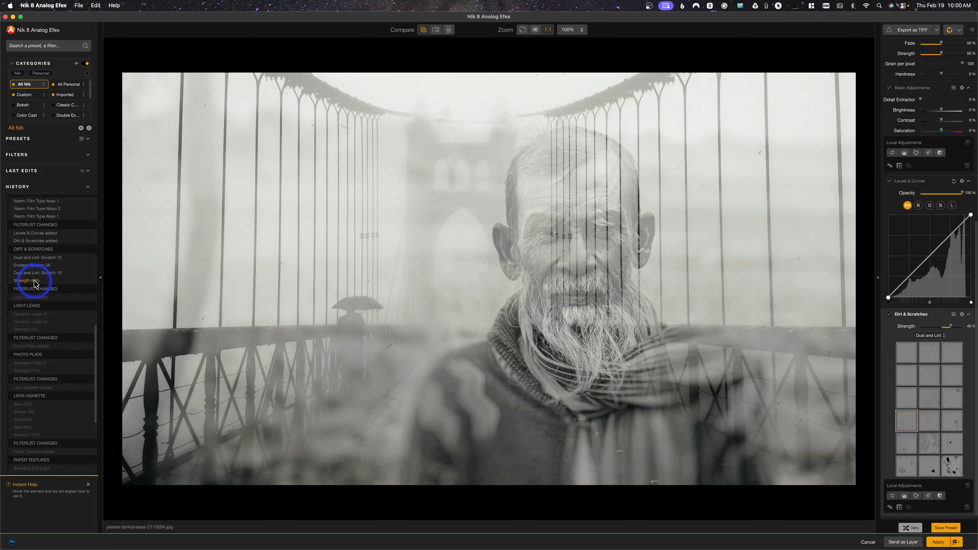
left_click(913, 543)
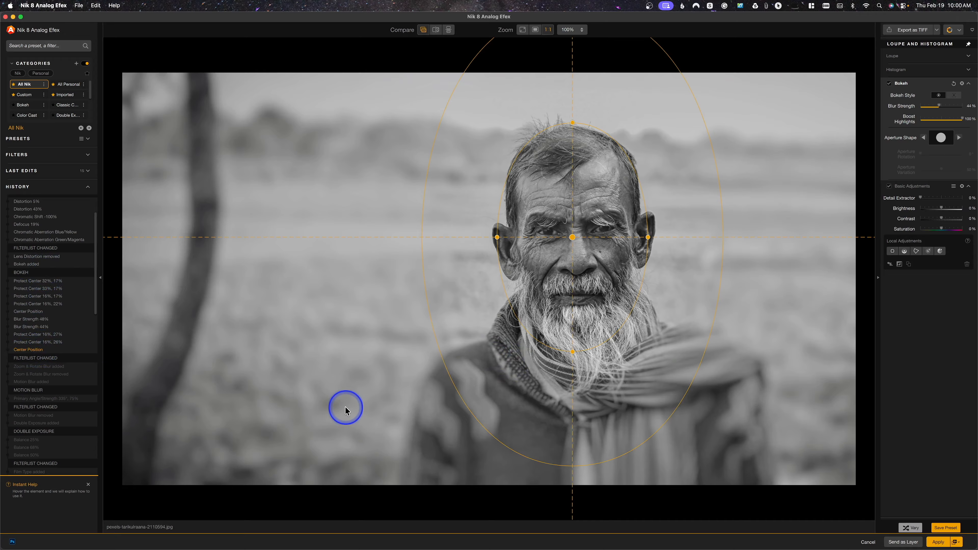
Apply the version at the Bokeh "Center Position" history state, then in Photoshop toggle the Nik 8 Analog Efex layer off and on
left_click(939, 542)
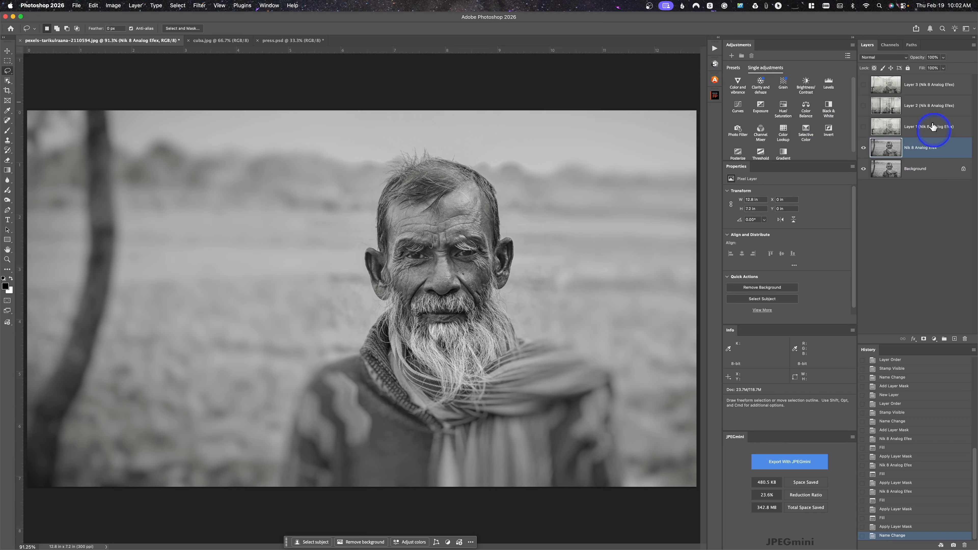
left_click(864, 149)
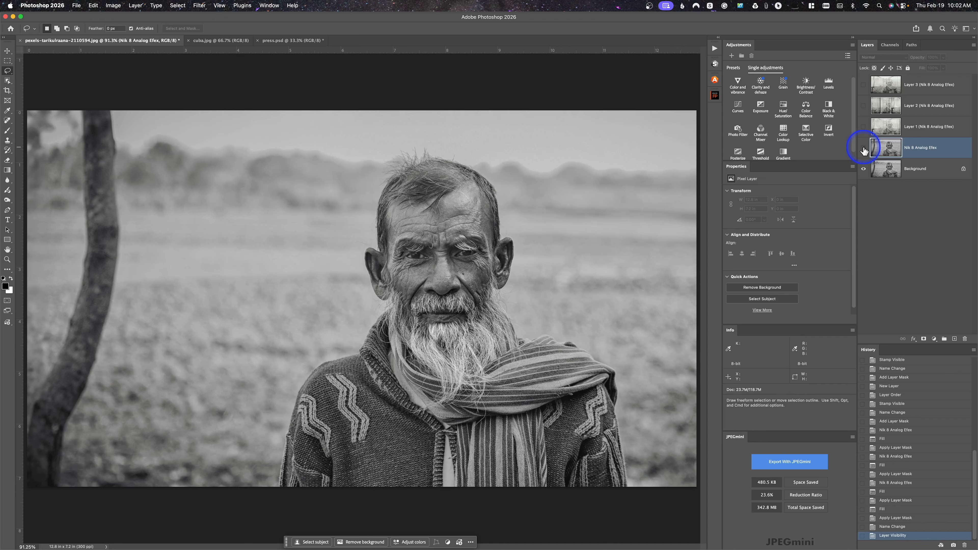
left_click(864, 148)
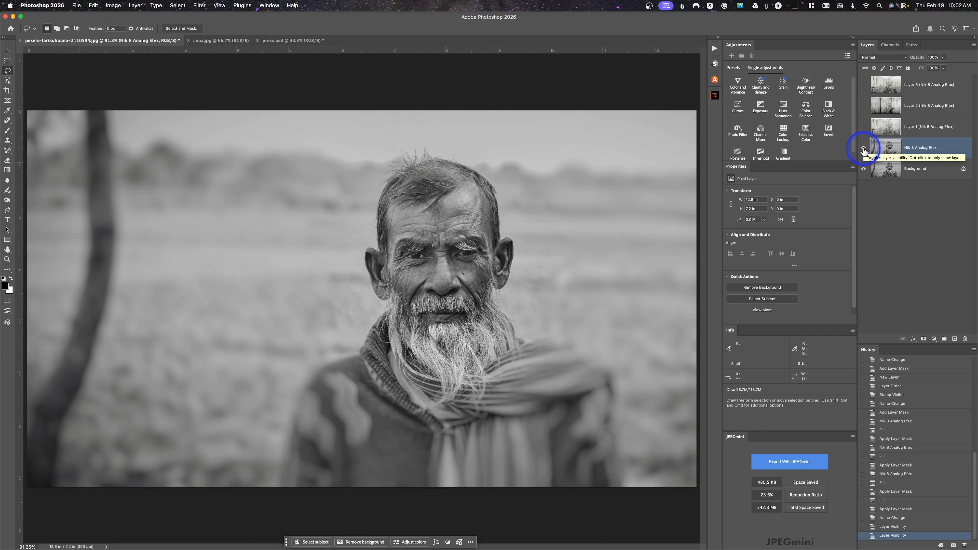
Turn on the visibility of Layer 1, Layer 2 and Layer 3 one after another to compare the sent versions
left_click(864, 127)
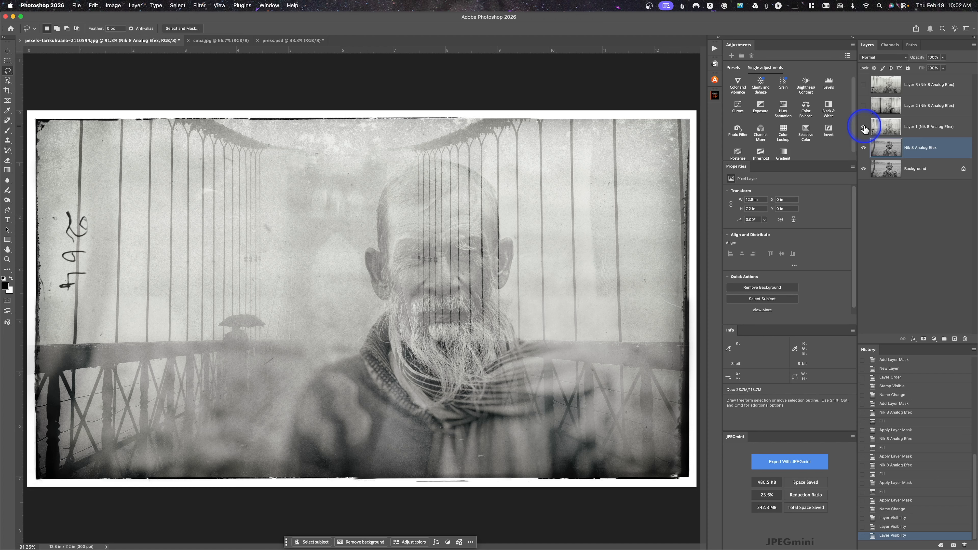
left_click(864, 107)
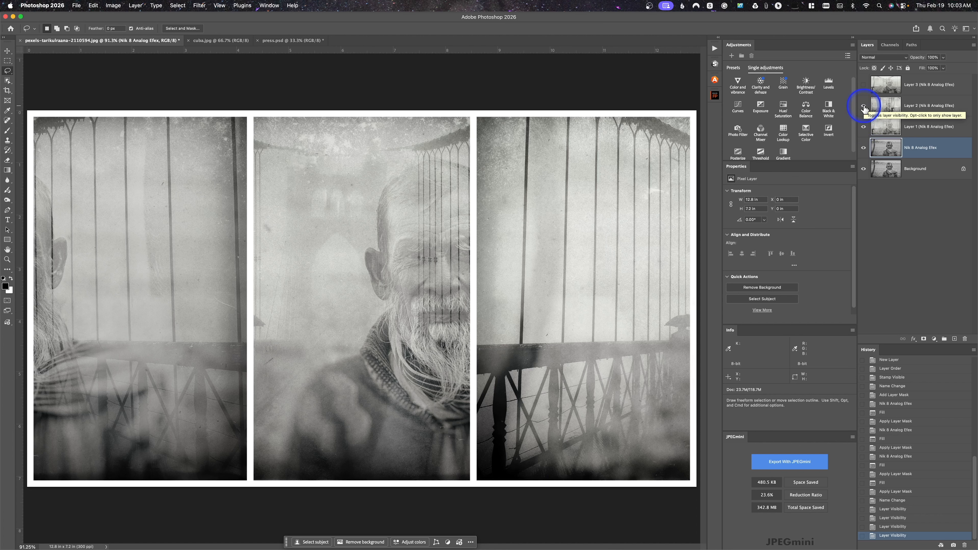
left_click(863, 85)
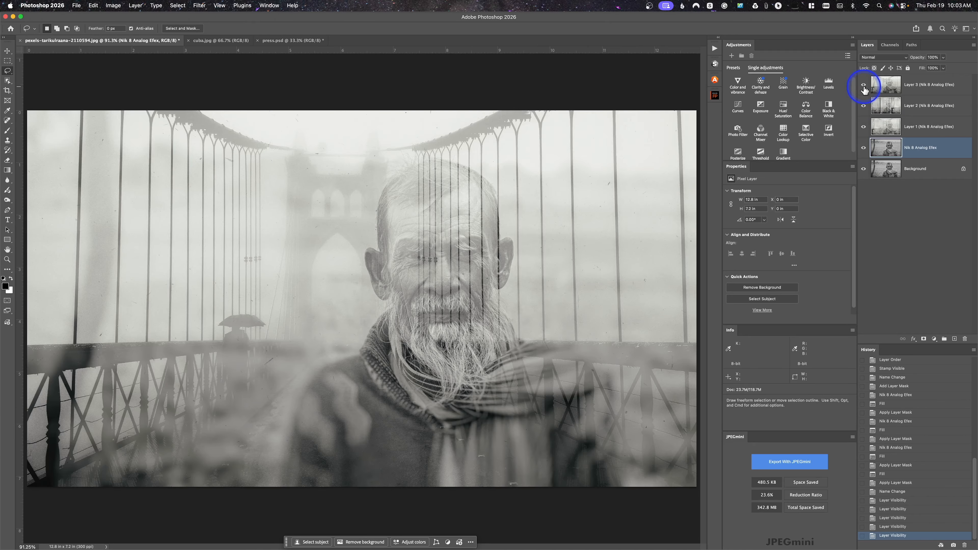